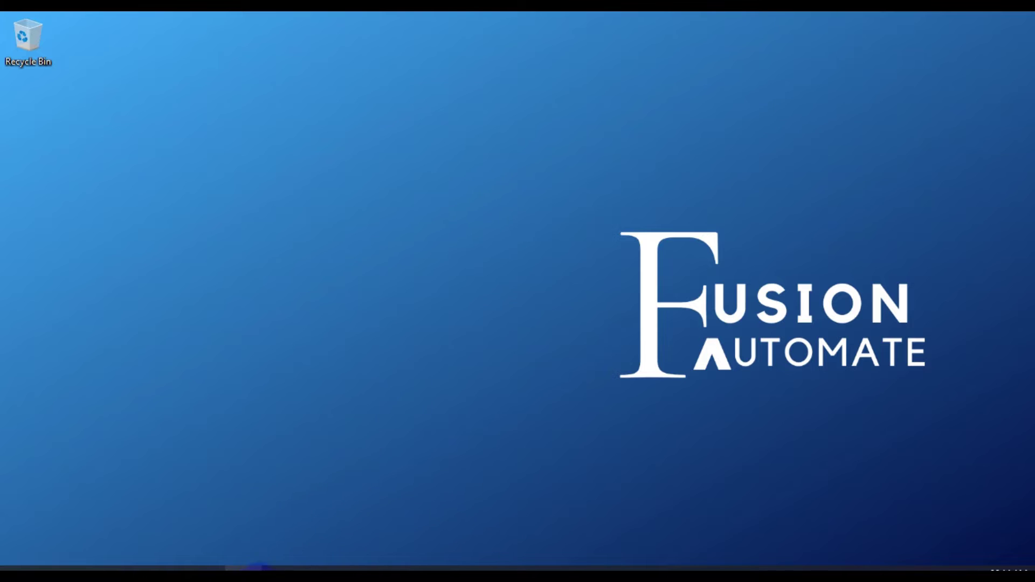
# Step: Bring the Prosys simulation server window forward from the taskbar
pyautogui.click(243, 568)
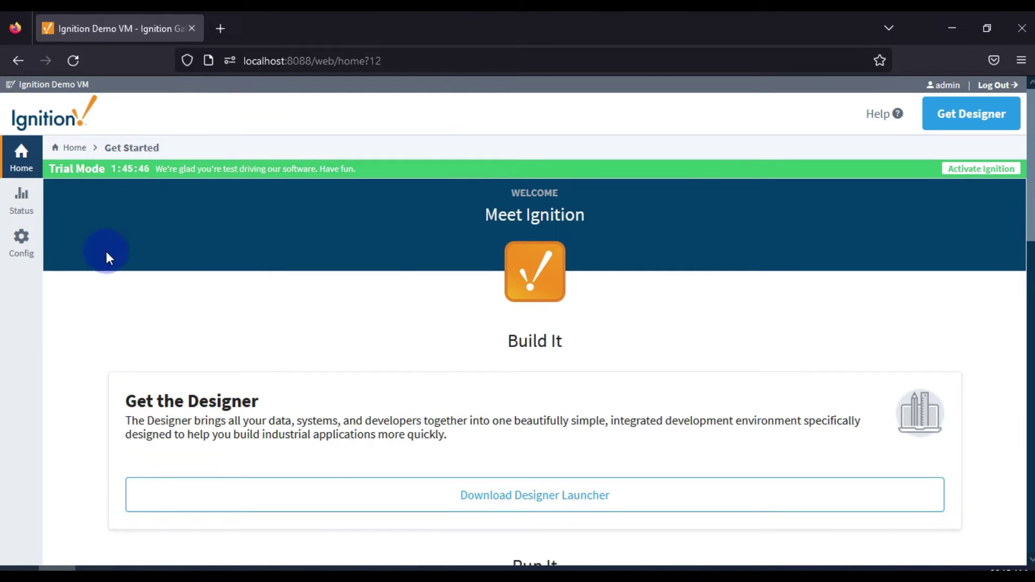
# Step: Go to Config and open OPC Client > OPC Connections
pyautogui.click(20, 251)
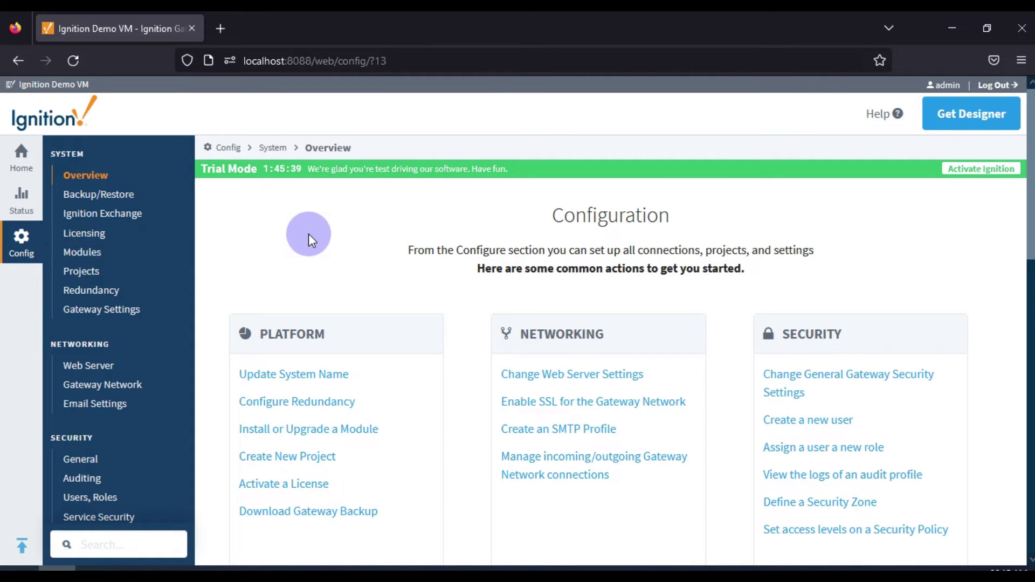
pyautogui.scroll(-3, 309, 236)
pyautogui.scroll(-7, 309, 237)
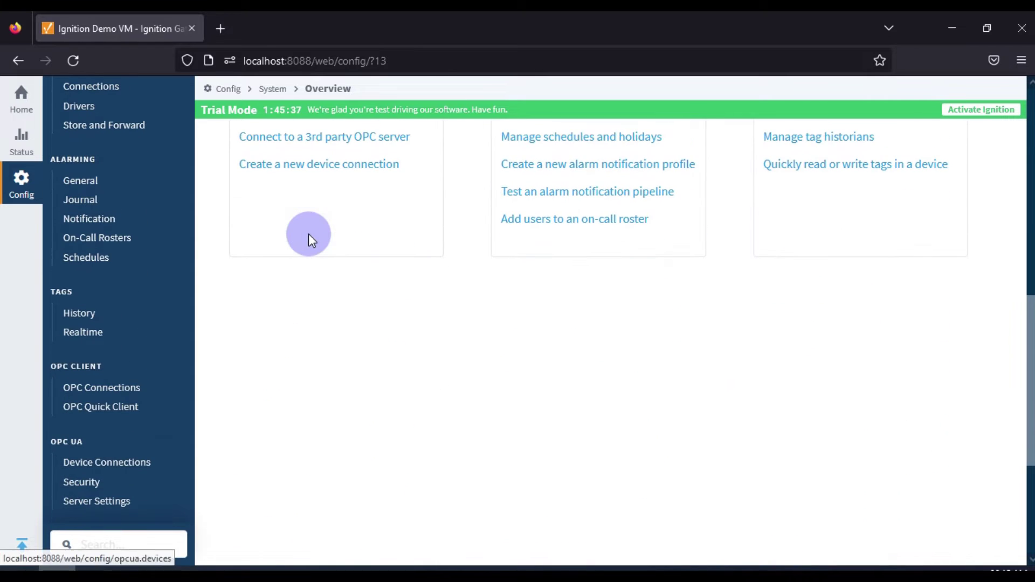
pyautogui.scroll(-3, 308, 234)
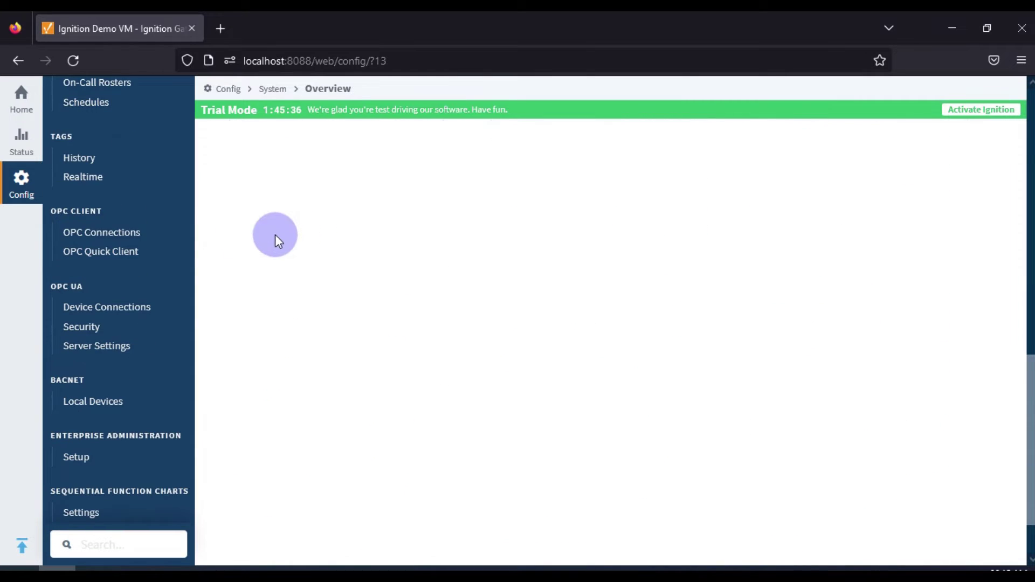
pyautogui.tripleClick(75, 214)
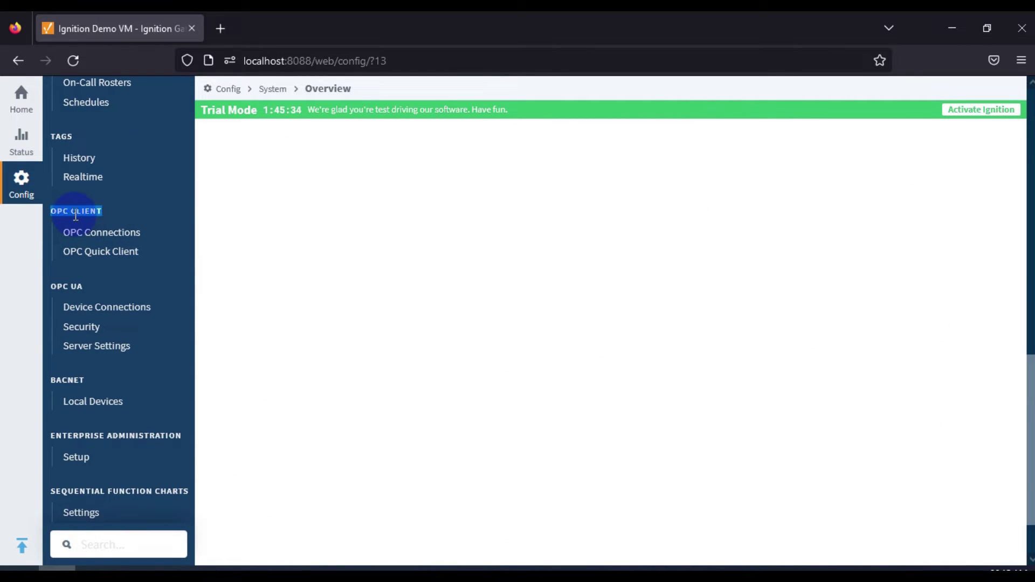
pyautogui.click(101, 238)
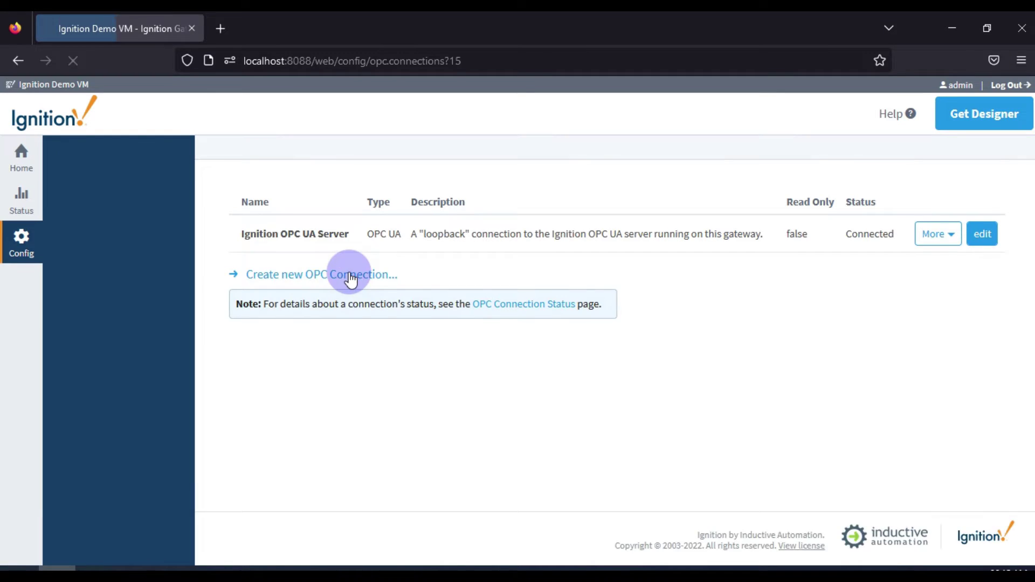
# Step: Point out the existing Ignition OPC UA Server connection, then start creating a new OPC connection
pyautogui.tripleClick(278, 252)
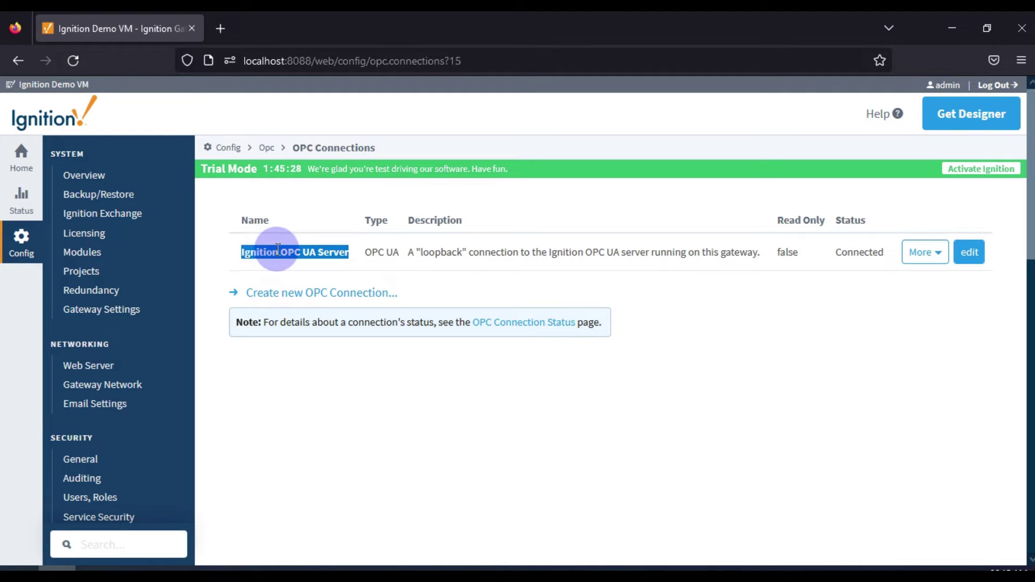
pyautogui.click(278, 249)
pyautogui.tripleClick(278, 249)
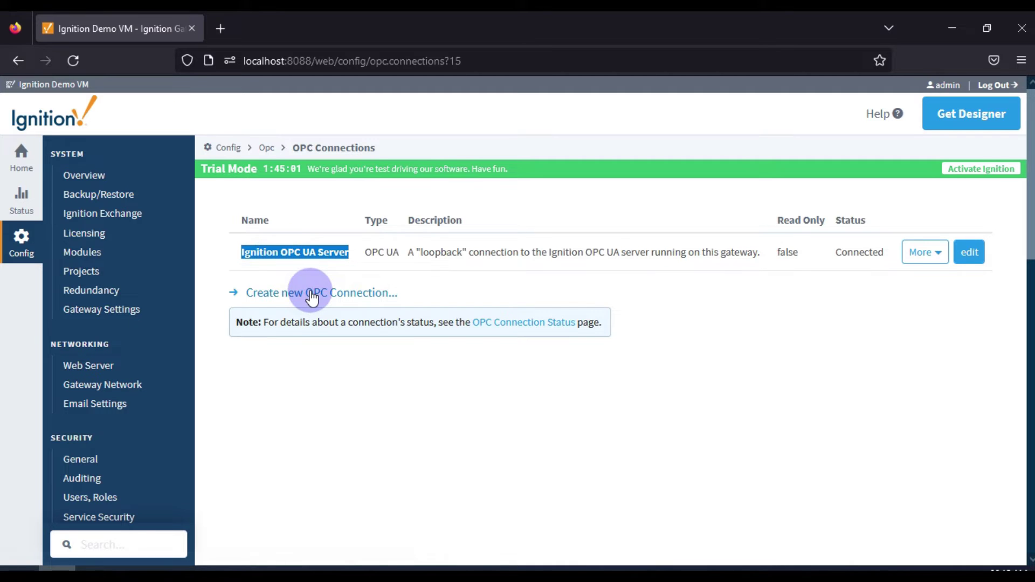
pyautogui.click(284, 293)
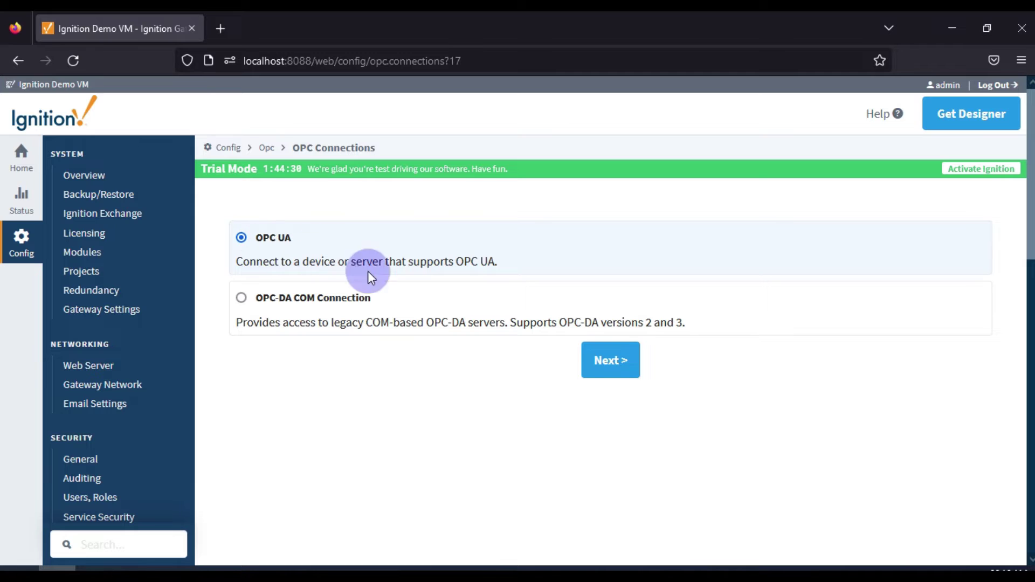
# Step: Accept OPC UA as the connection type, select the Endpoint URL field, and bring up the Prosys server
pyautogui.click(617, 359)
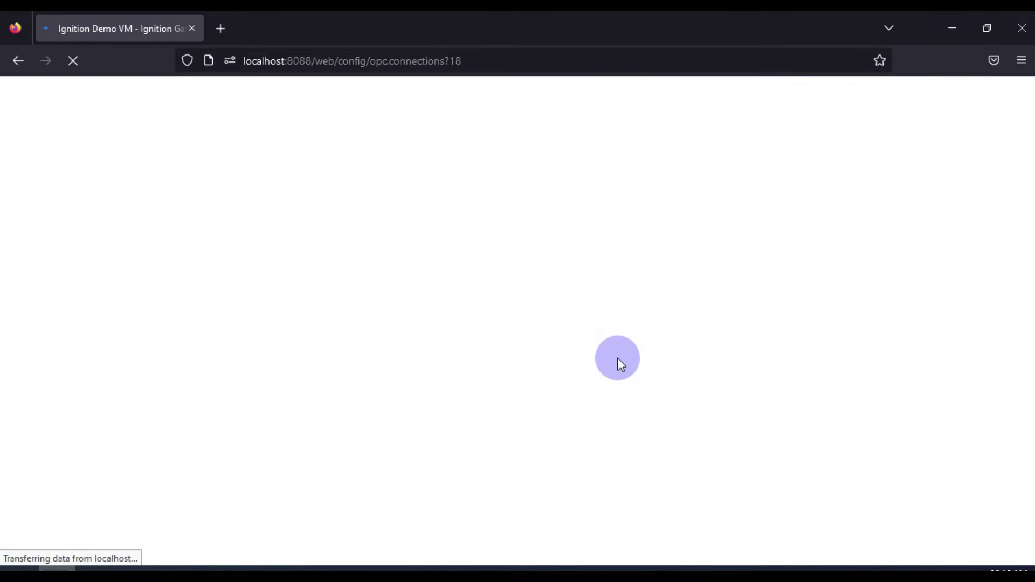
pyautogui.click(397, 308)
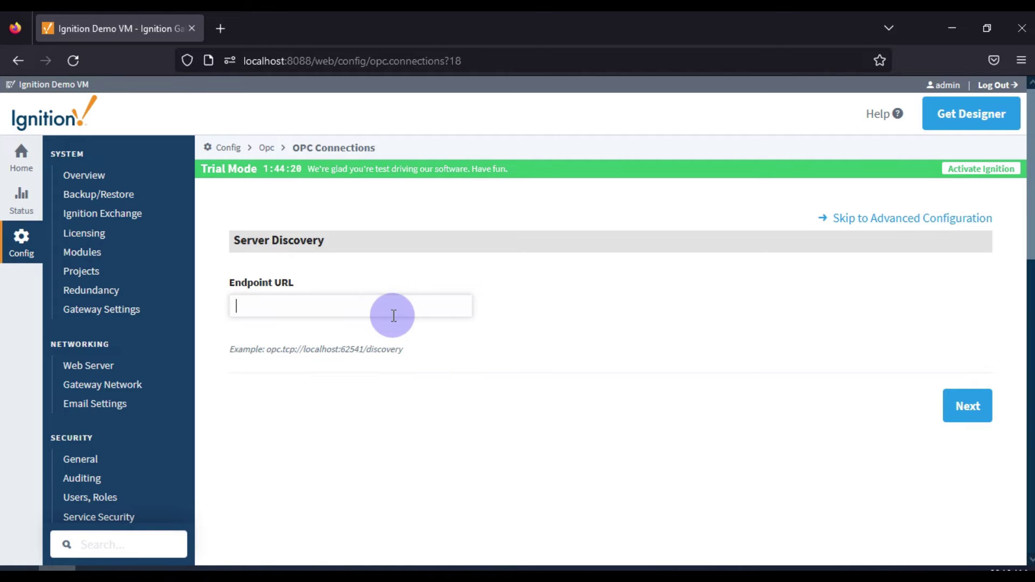
pyautogui.click(248, 566)
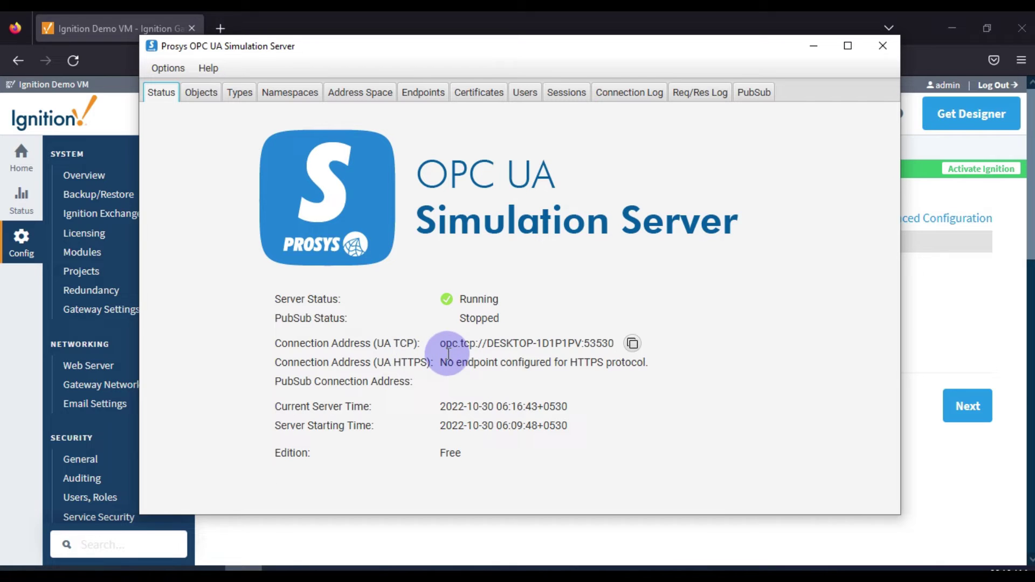
# Step: Paste the Prosys UA TCP address opc.tcp://DESKTOP-1D1P1PV:53530 into Ignition's Endpoint URL field
pyautogui.click(632, 344)
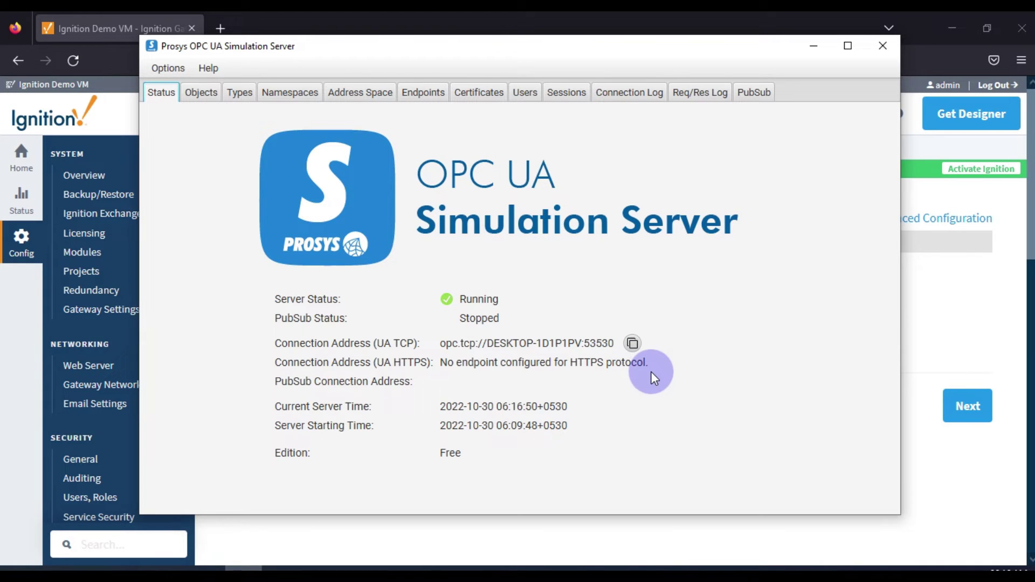
pyautogui.click(925, 295)
pyautogui.click(316, 306)
pyautogui.hotkey('ctrl', 'v')
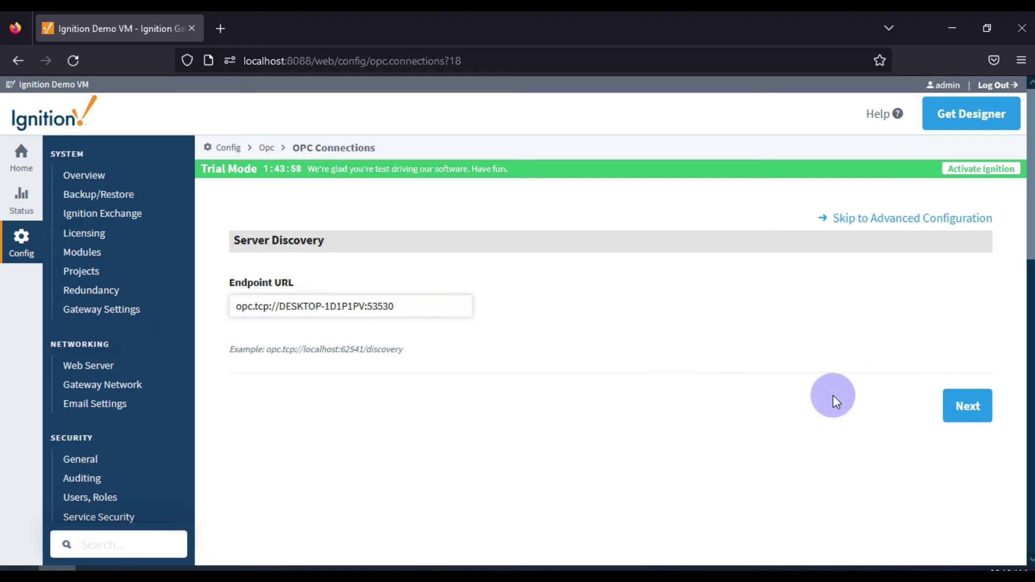
# Step: Run discovery on the port 53530 endpoint and continue with the found SimulationServer
pyautogui.click(966, 411)
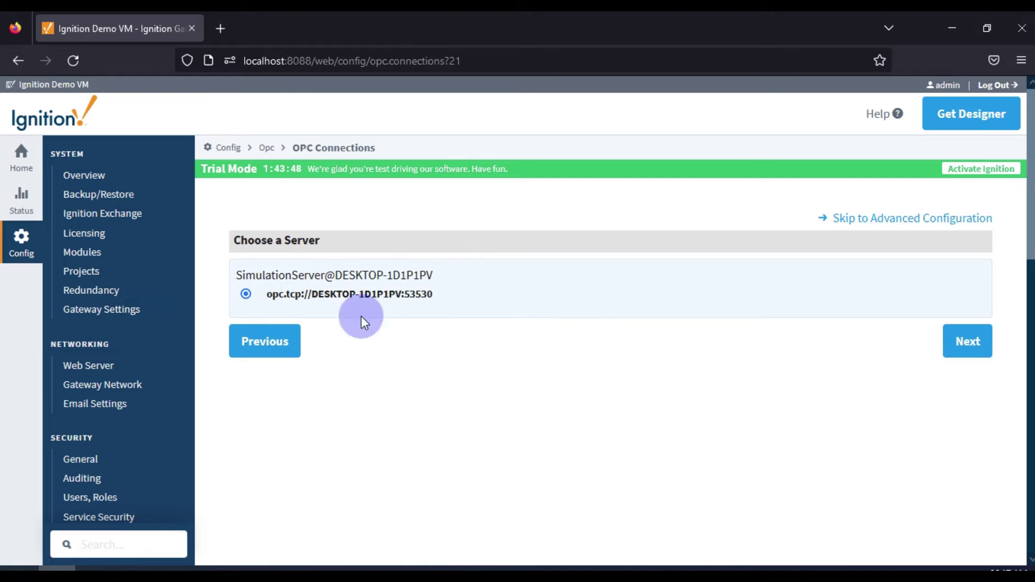
pyautogui.click(327, 563)
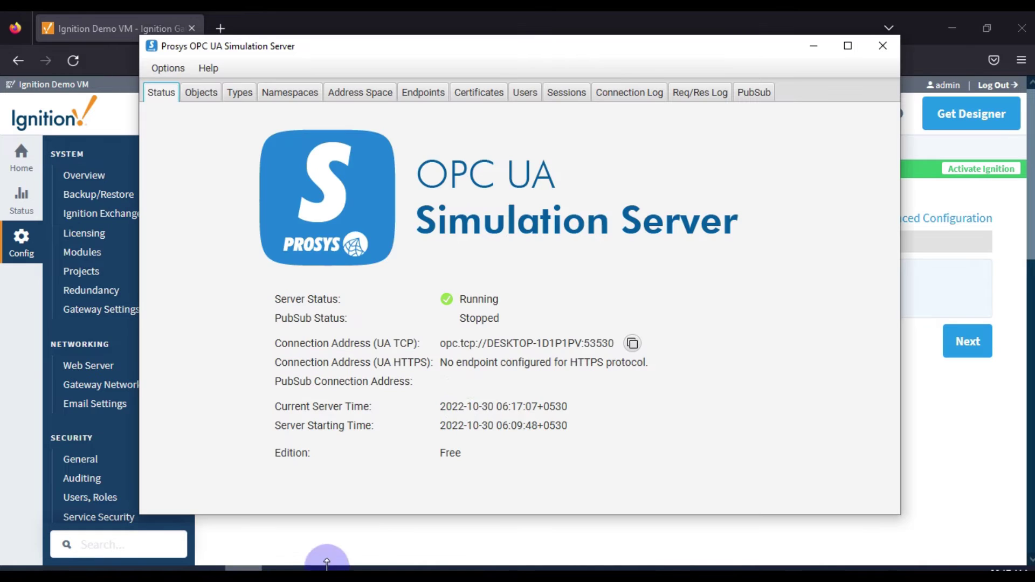
pyautogui.click(948, 438)
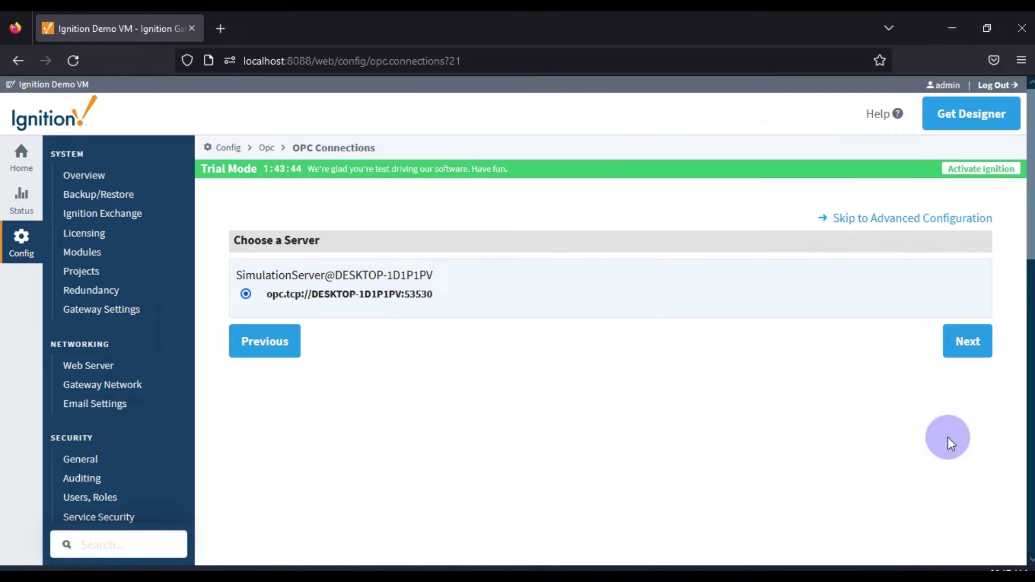
pyautogui.click(973, 344)
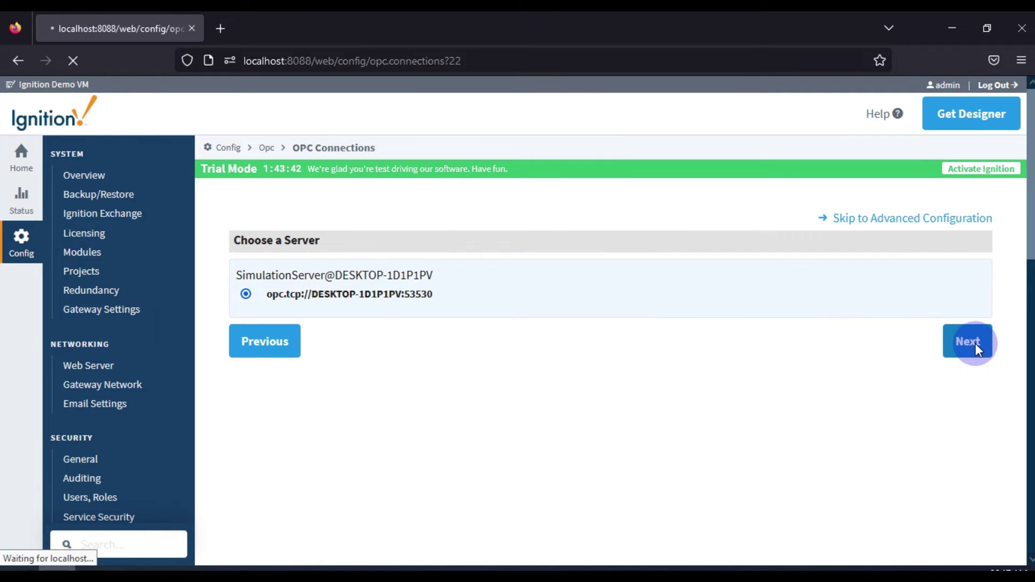
# Step: Load the Select Endpoint security list, then bring the Prosys server window forward
pyautogui.click(528, 298)
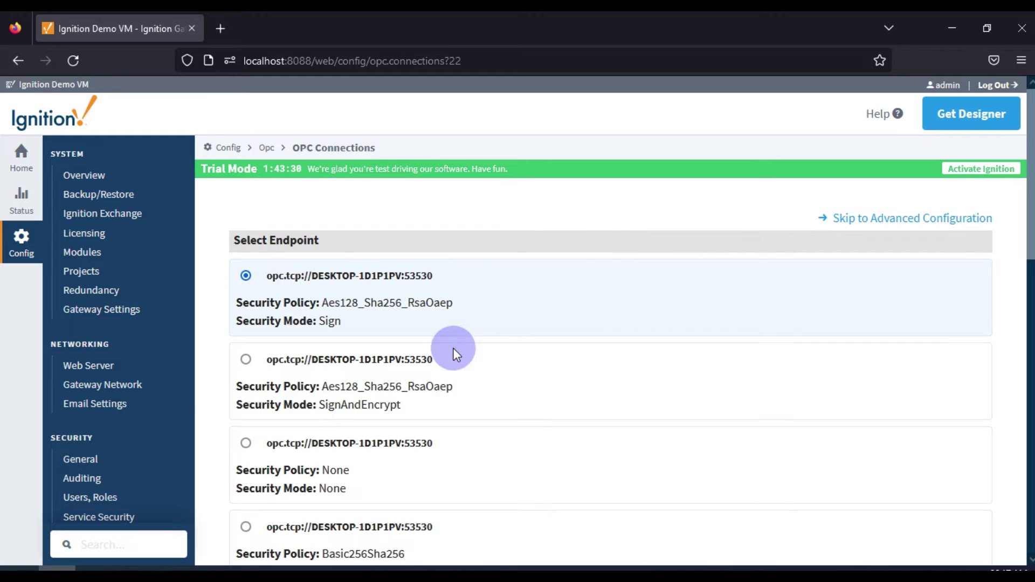
pyautogui.click(243, 575)
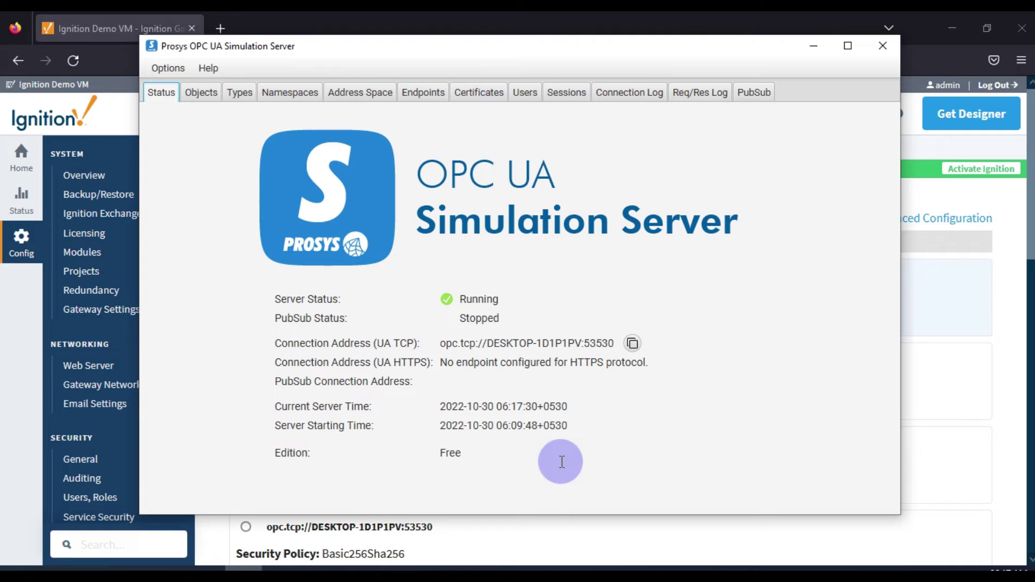
# Step: Minimise the browser and review the Endpoints tab in the Prosys server
pyautogui.click(944, 26)
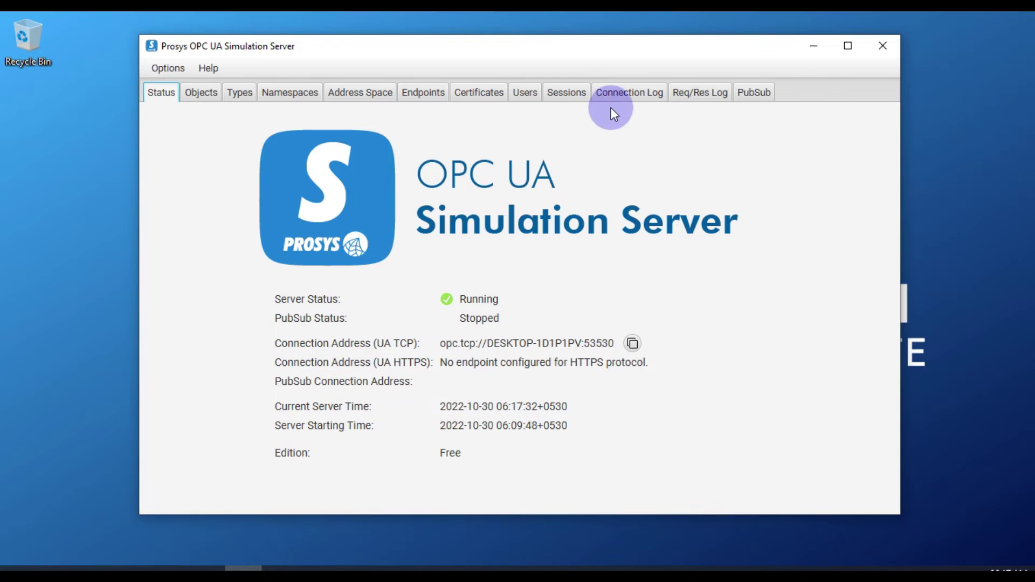
pyautogui.click(400, 96)
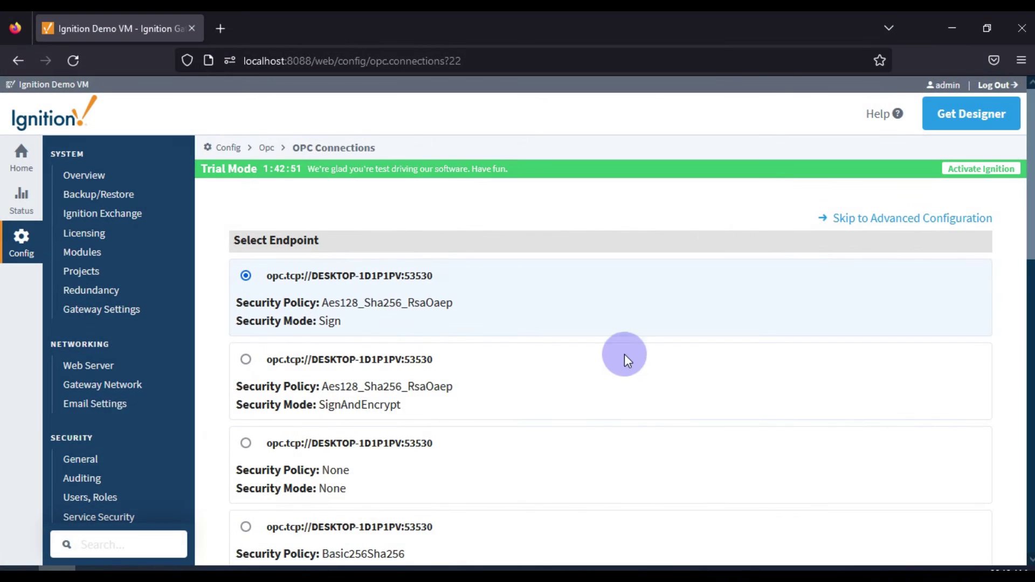
# Step: Select the endpoint with Security Policy None and Security Mode None, and continue
pyautogui.scroll(-1, 572, 329)
pyautogui.scroll(-5, 569, 323)
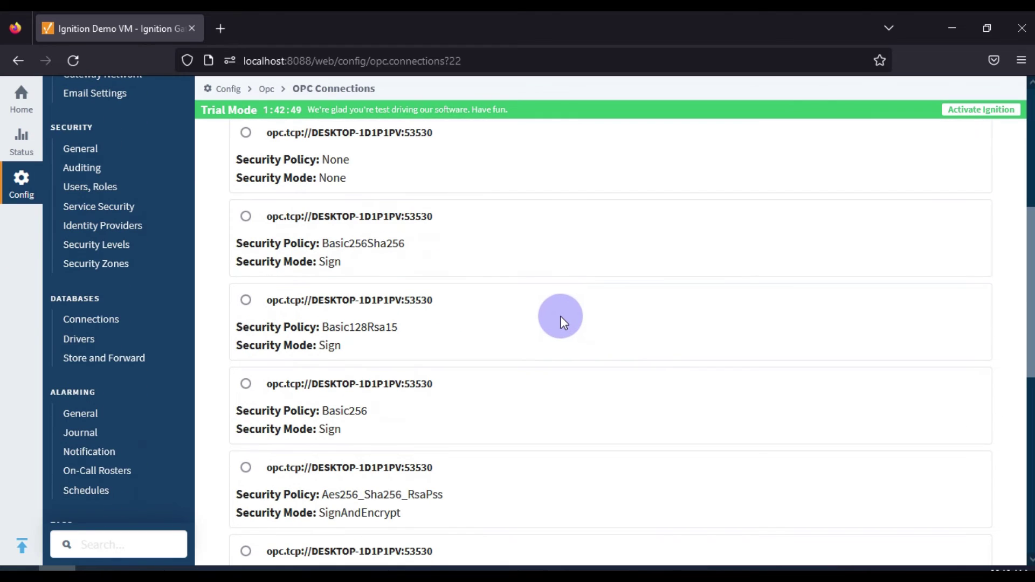
pyautogui.scroll(1, 556, 314)
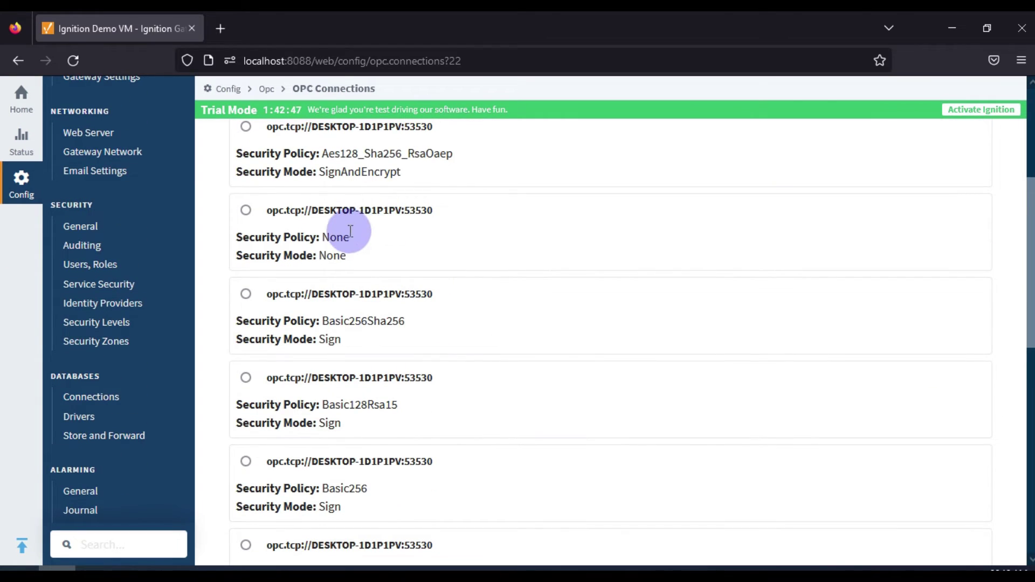
pyautogui.click(358, 214)
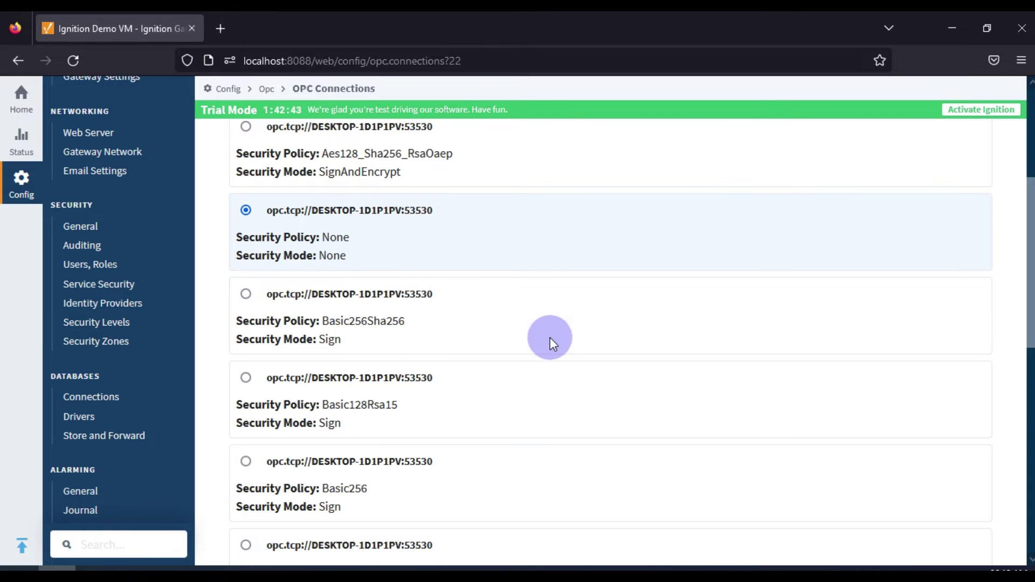
pyautogui.scroll(-8, 555, 347)
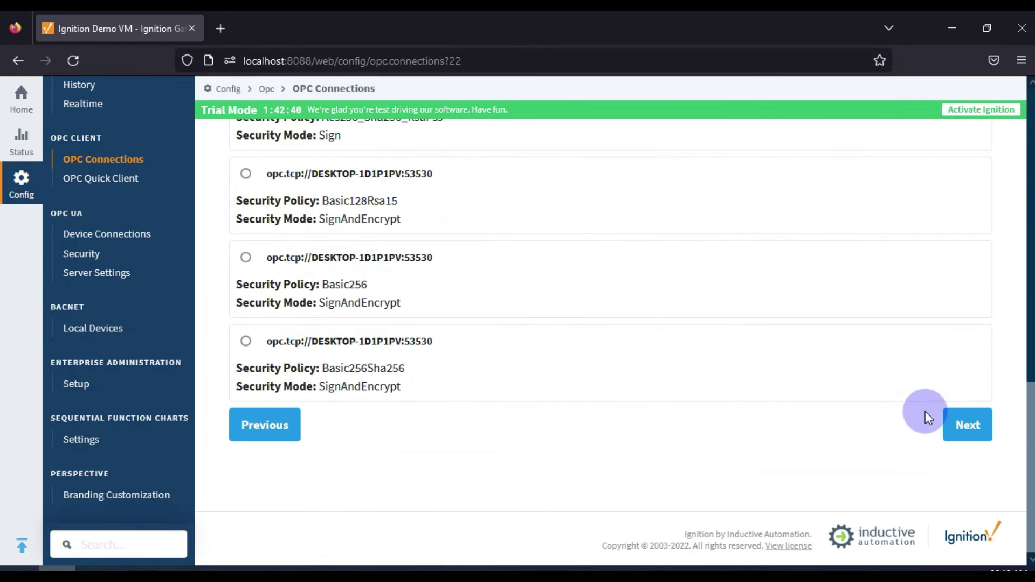
pyautogui.click(966, 425)
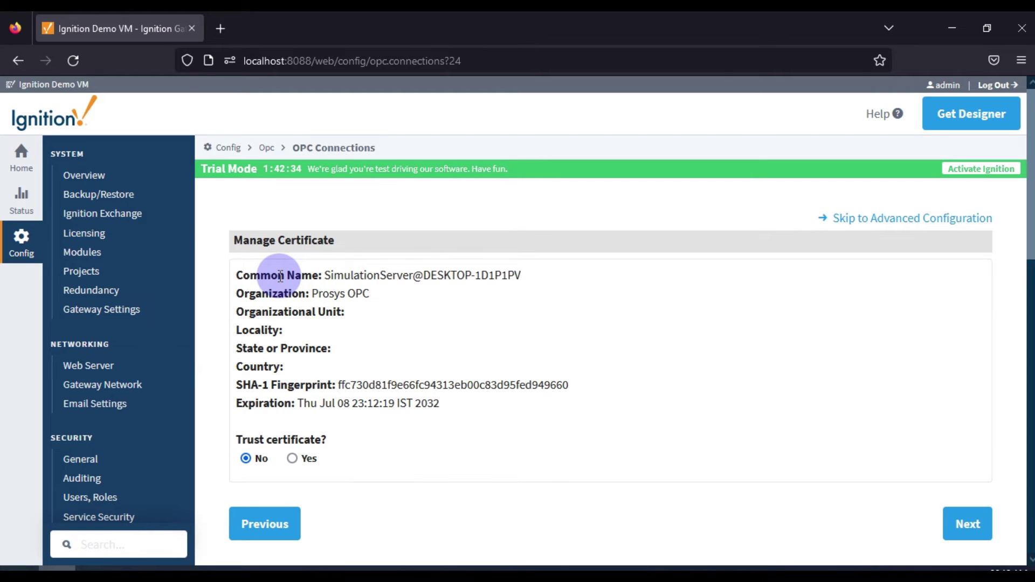
# Step: Trust the Prosys server certificate and confirm the connection settings with security None
pyautogui.click(293, 459)
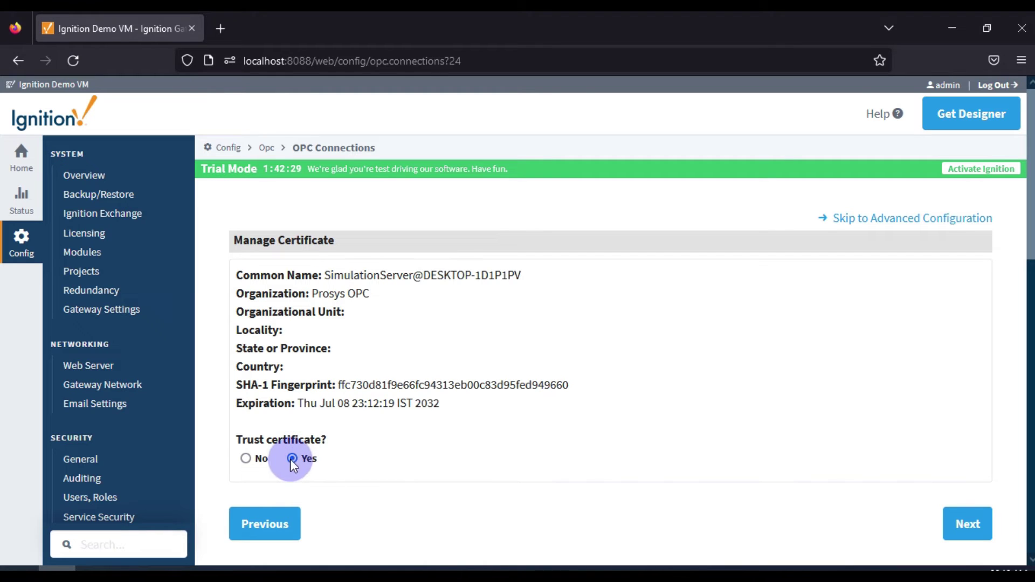
pyautogui.click(981, 527)
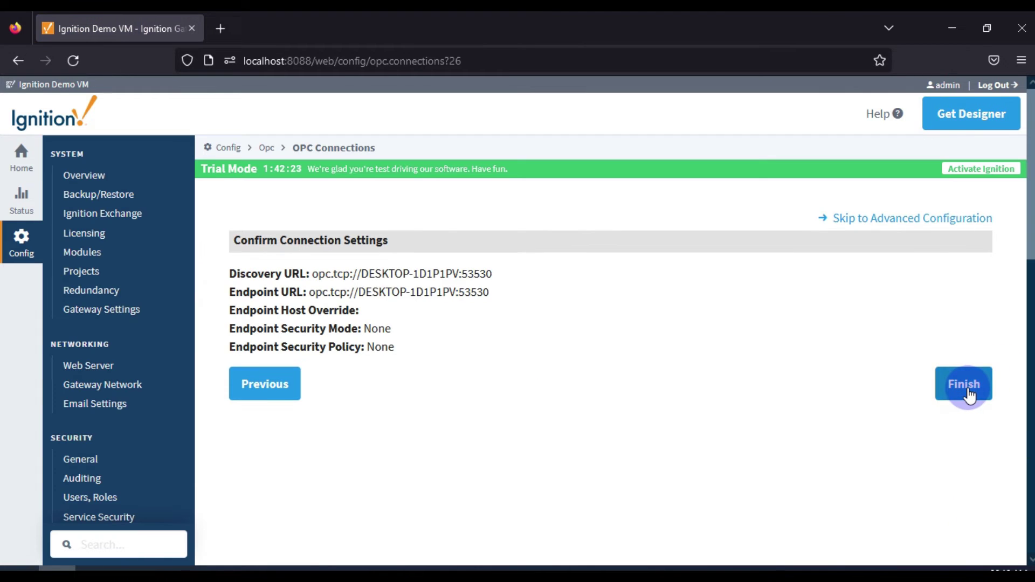
pyautogui.click(968, 389)
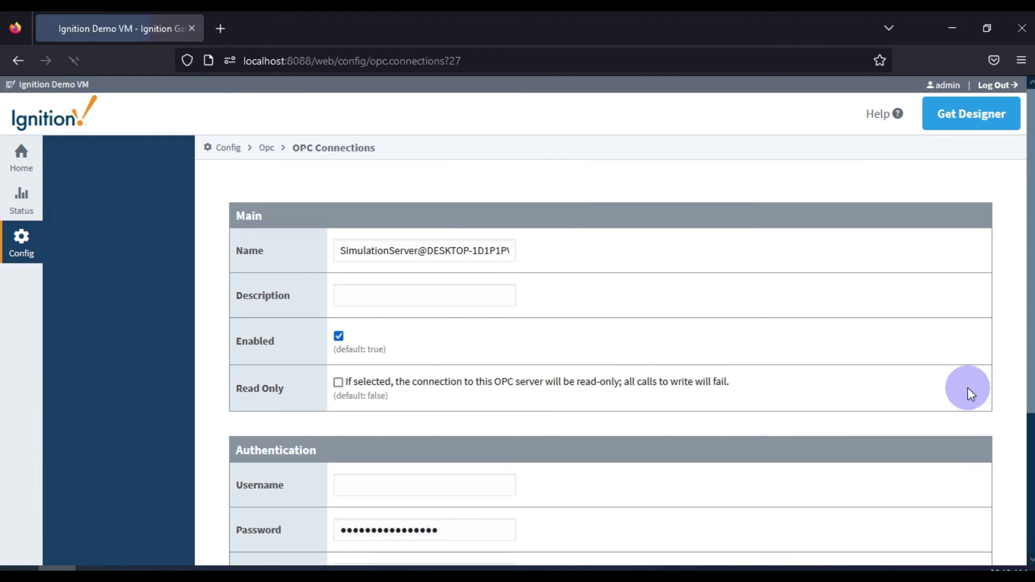
# Step: Replace the default connection name with 'Prosys Simulation Server'
pyautogui.doubleClick(440, 269)
pyautogui.tripleClick(440, 270)
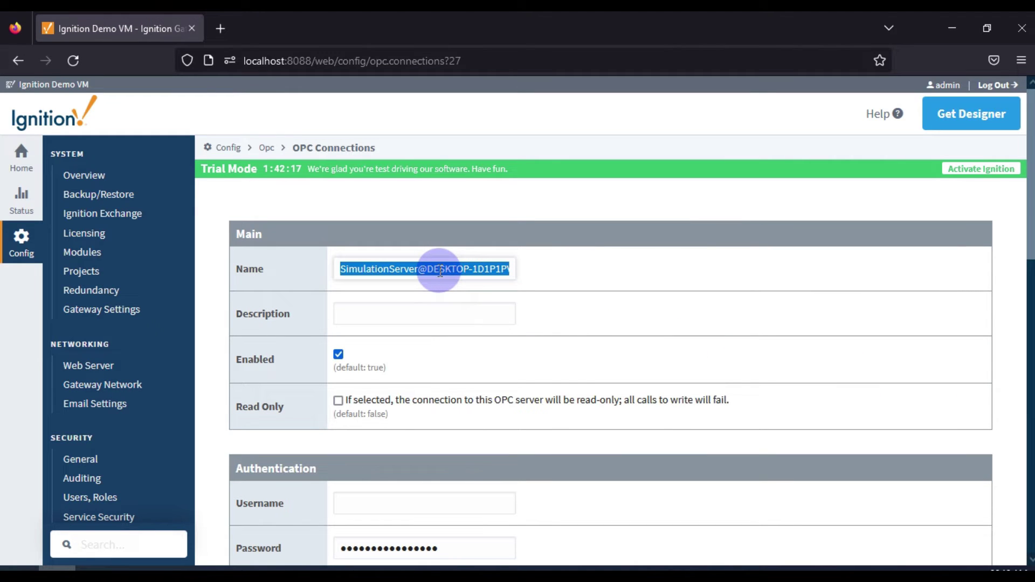
pyautogui.press('BackSpace')
pyautogui.write('Prow')
pyautogui.press('BackSpace')
pyautogui.press('Down')
pyautogui.press('Return')
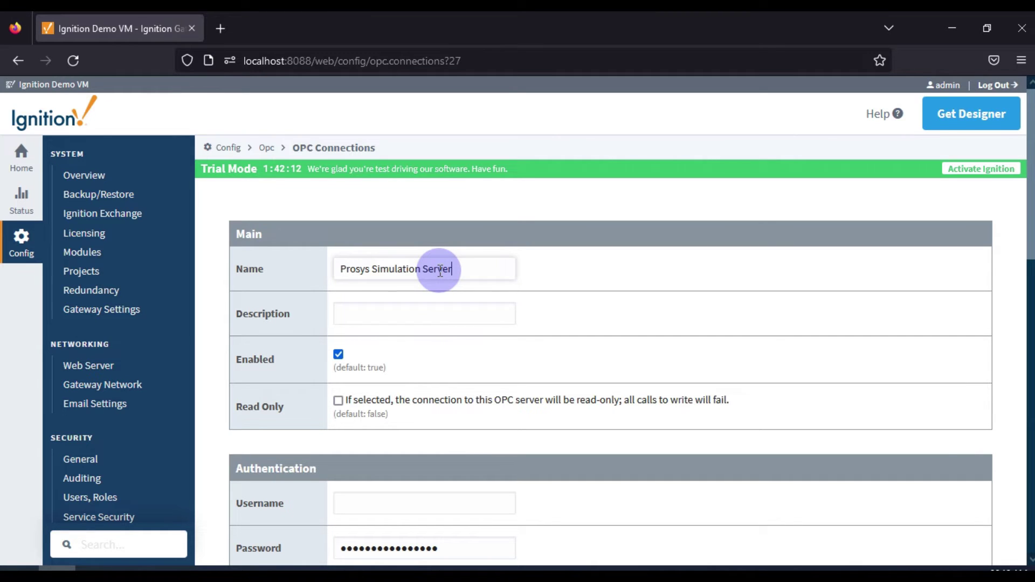
# Step: Delete the prefilled authentication password so it is left empty
pyautogui.scroll(-3, 480, 323)
pyautogui.click(445, 397)
pyautogui.moveTo(446, 397); pyautogui.dragTo(259, 397)
pyautogui.press('BackSpace')
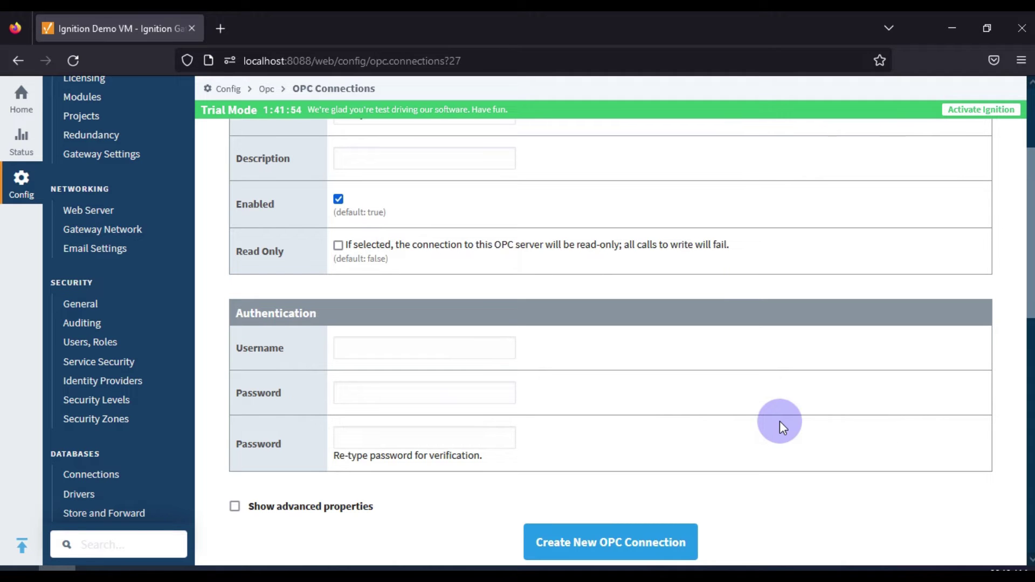
pyautogui.click(250, 561)
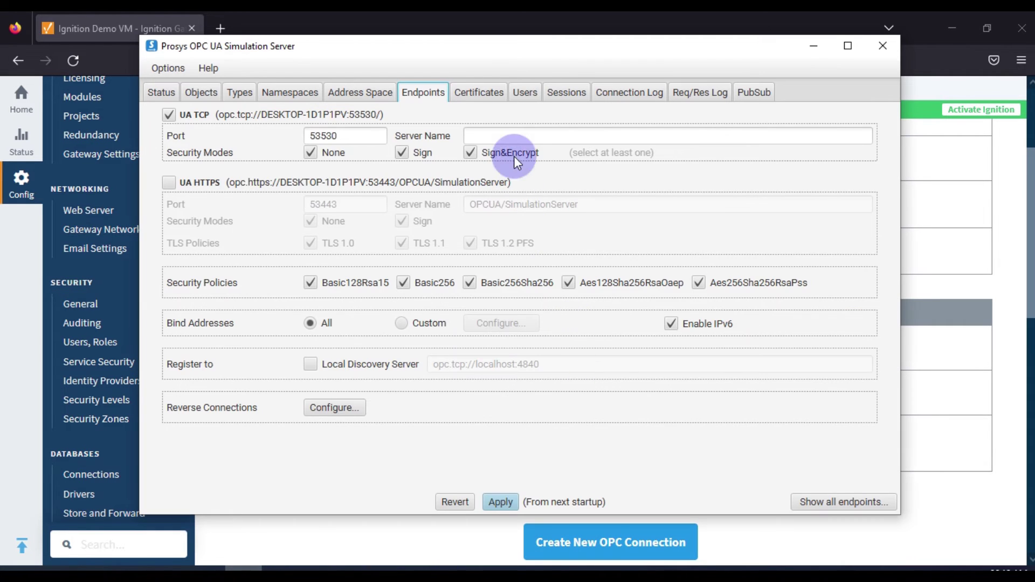
pyautogui.click(526, 95)
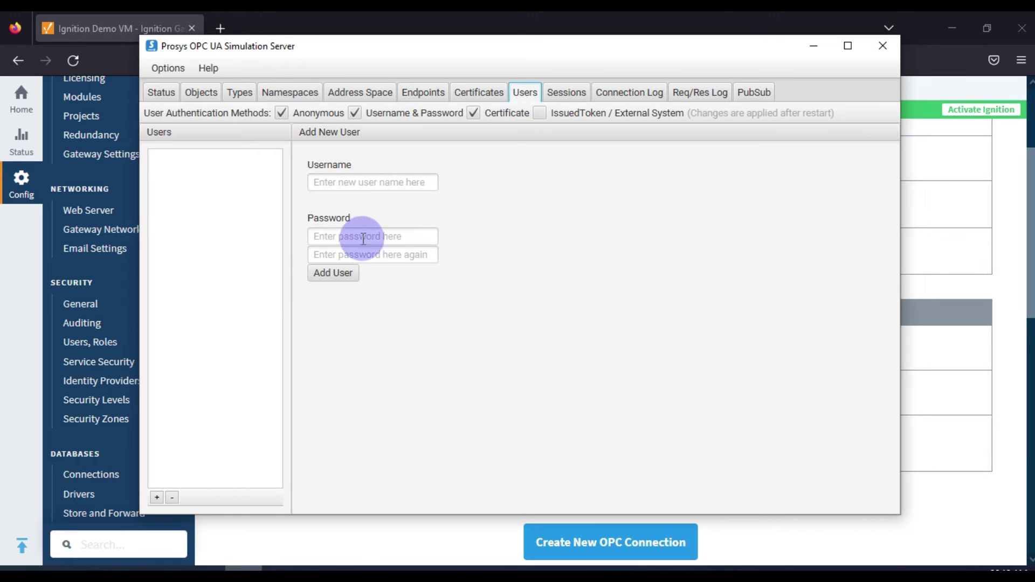
pyautogui.click(951, 83)
pyautogui.click(383, 355)
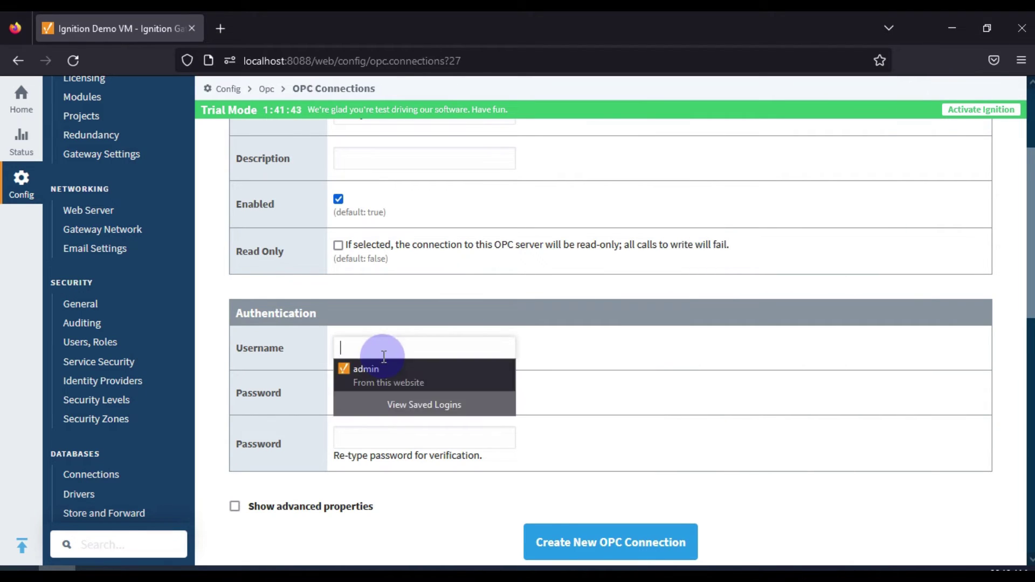
# Step: Dismiss the saved-login suggestion and create the Prosys Simulation Server OPC connection
pyautogui.click(570, 379)
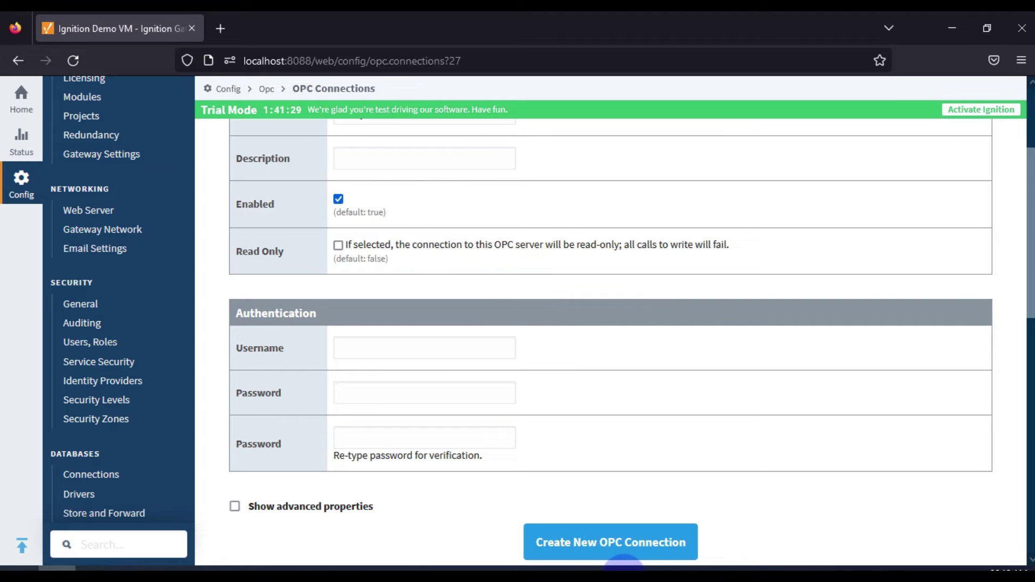
pyautogui.click(654, 550)
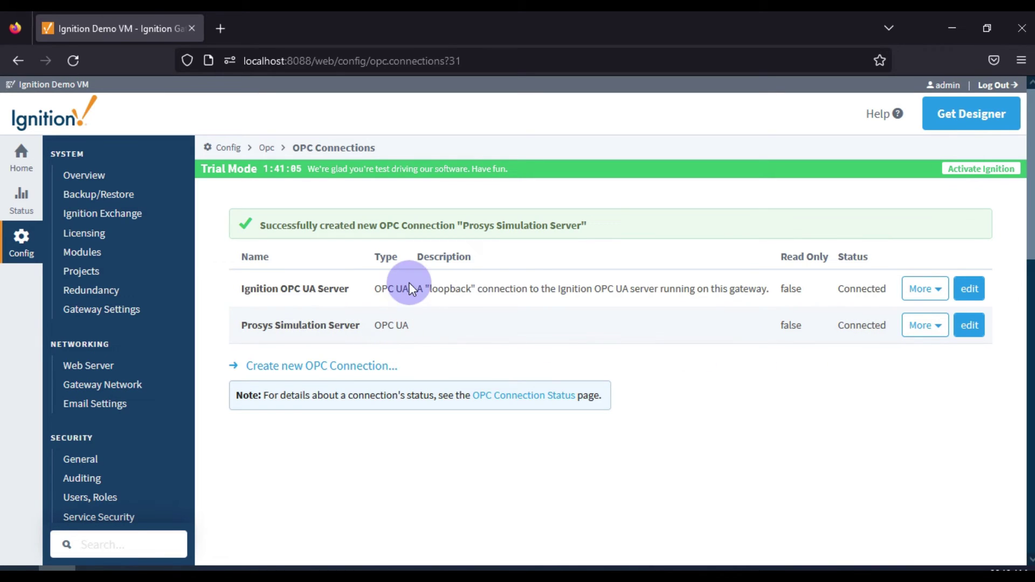
# Step: In the OPC Quick Client, expand Prosys Simulation Server down to its Simulation folder
pyautogui.scroll(-5, 107, 372)
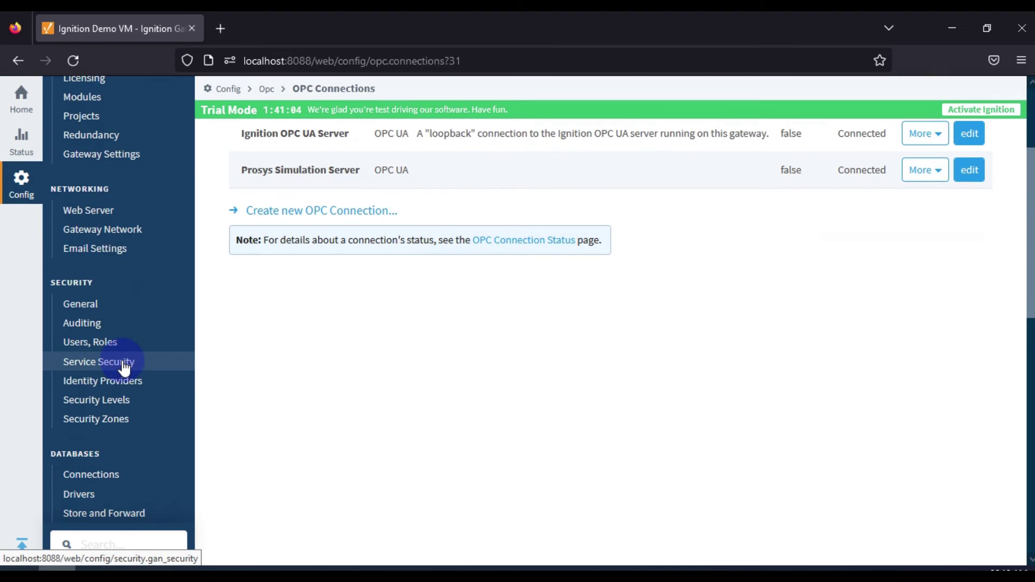
pyautogui.scroll(-6, 123, 368)
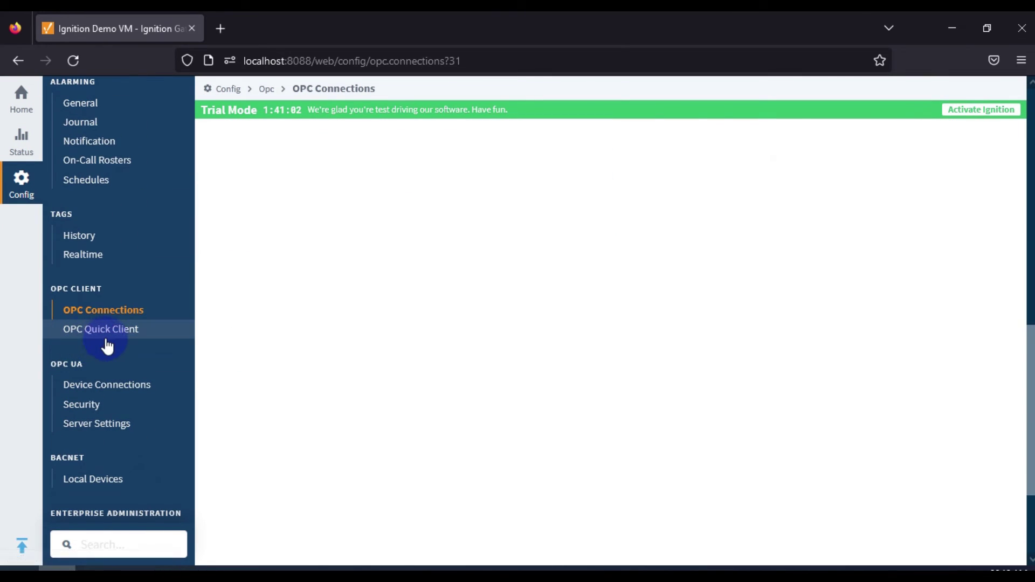
pyautogui.click(114, 339)
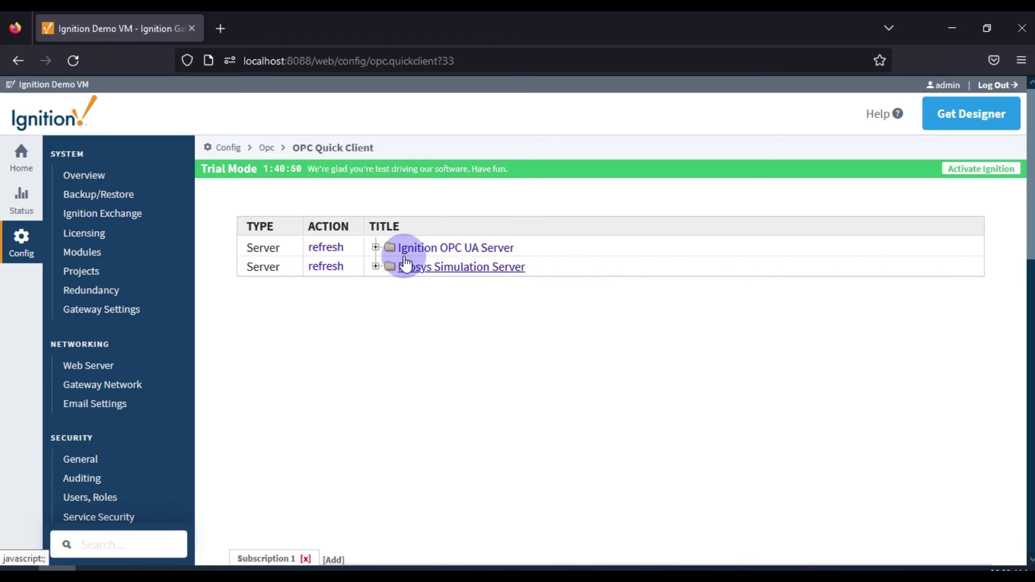
pyautogui.click(376, 266)
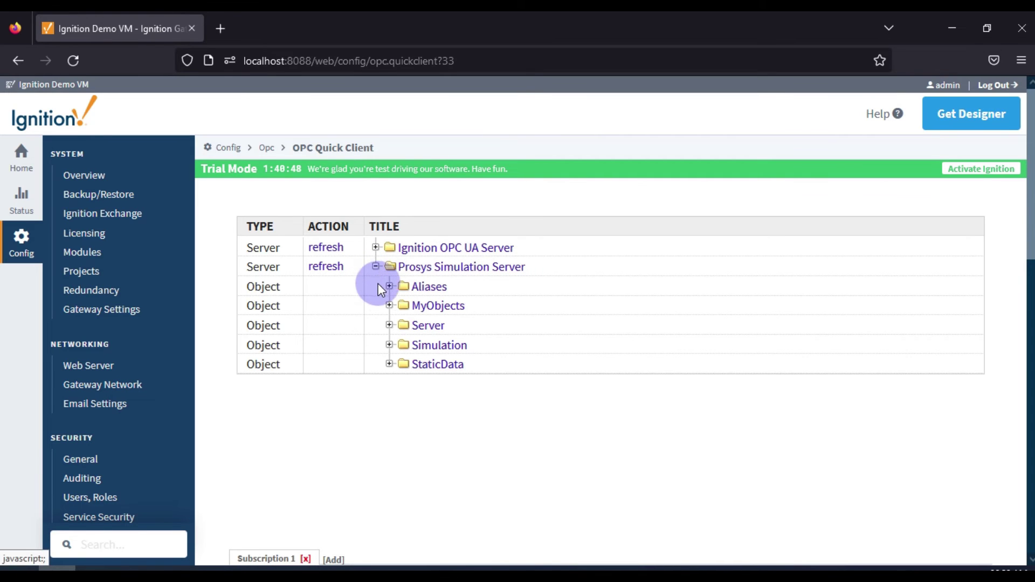
pyautogui.click(389, 345)
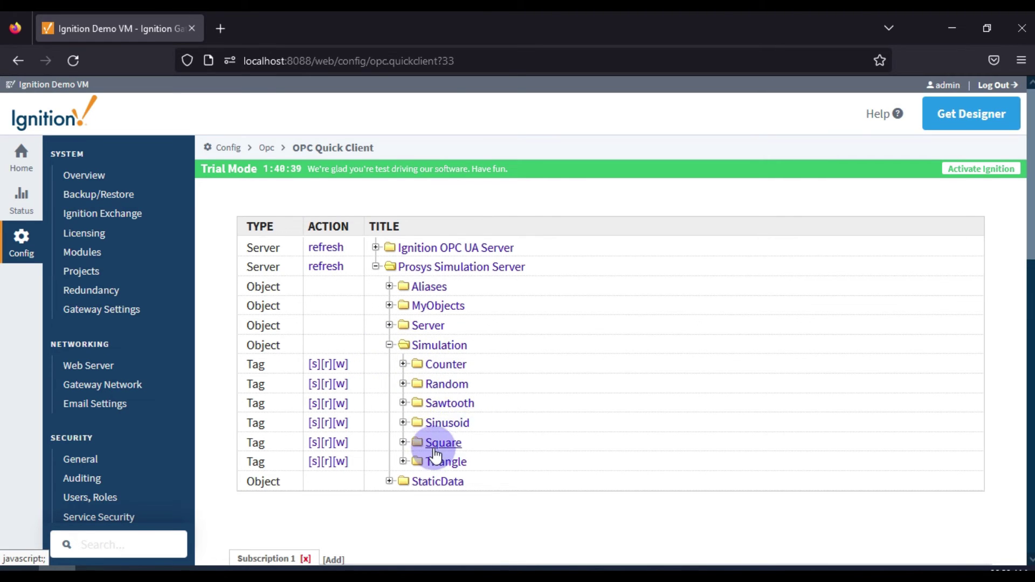
# Step: Read the live Counter and Random values, re-reading Counter to watch it increase, then go to Designer
pyautogui.click(327, 364)
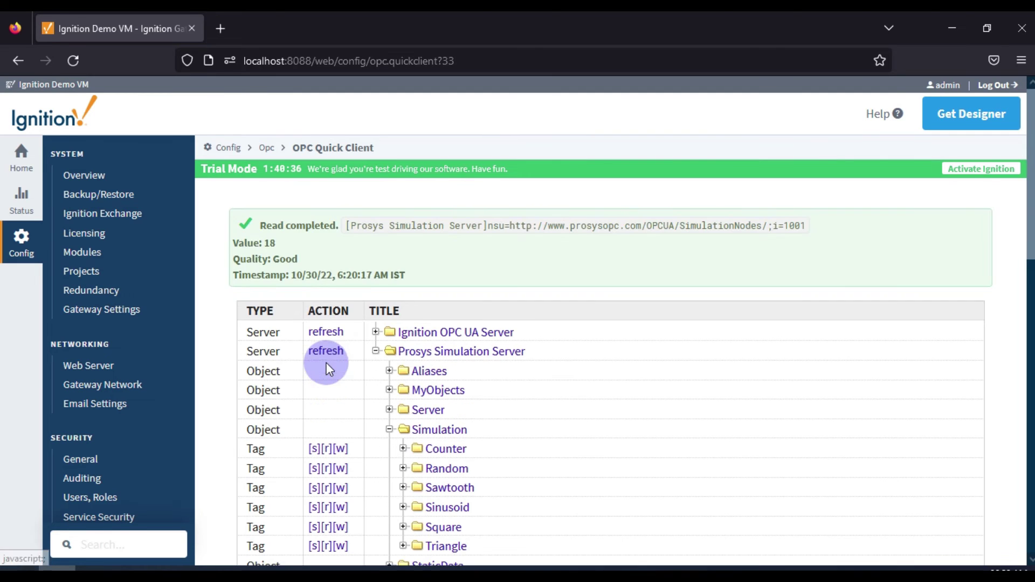
pyautogui.click(327, 469)
pyautogui.moveTo(312, 243); pyautogui.dragTo(232, 243)
pyautogui.scroll(-3, 329, 272)
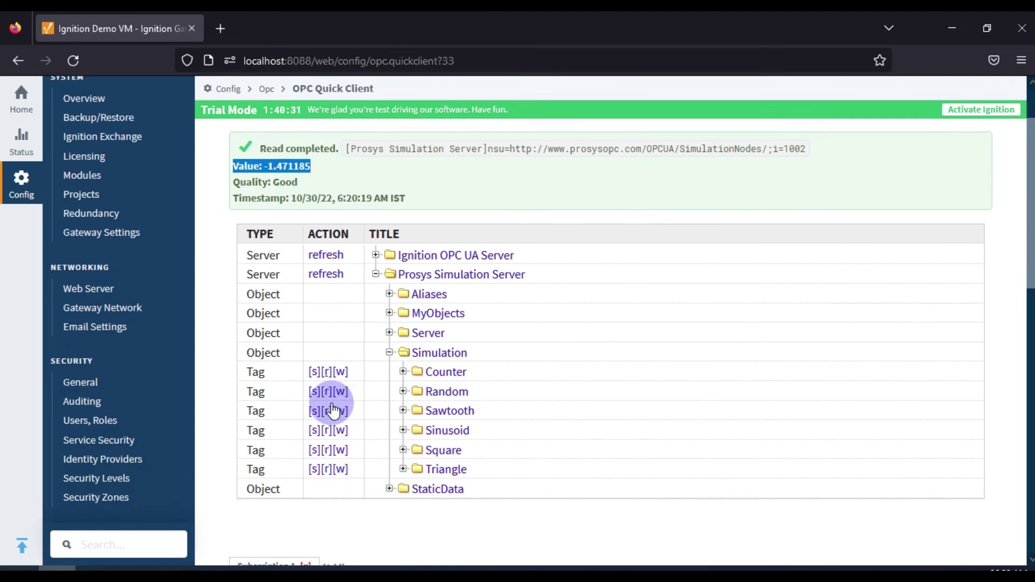
pyautogui.click(327, 371)
pyautogui.click(327, 372)
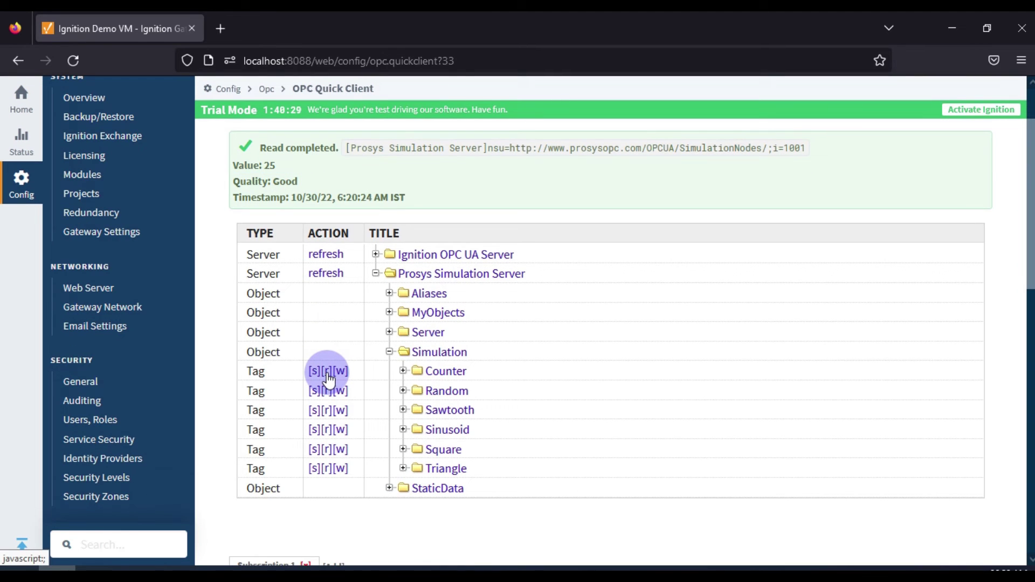
pyautogui.click(327, 372)
pyautogui.click(327, 372)
pyautogui.click(327, 372)
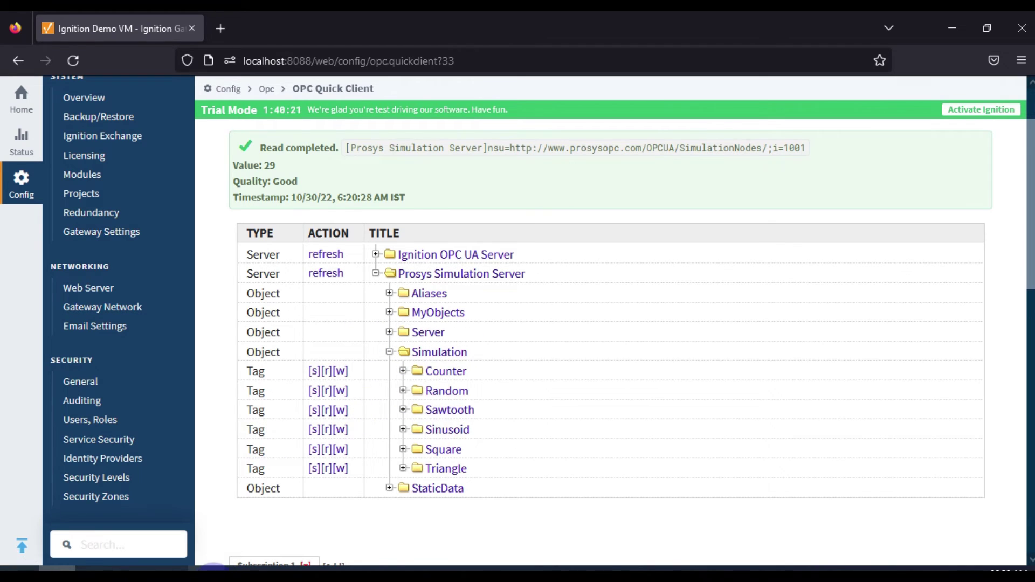
pyautogui.click(212, 569)
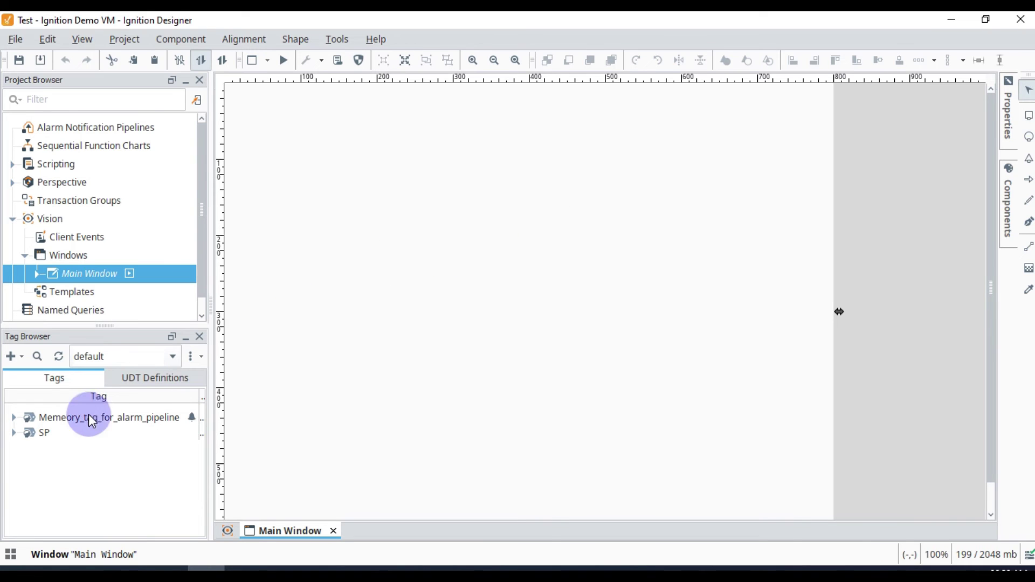
# Step: Browse the Prosys Simulation Server's devices and import its Simulation folder with 7 tags
pyautogui.click(21, 358)
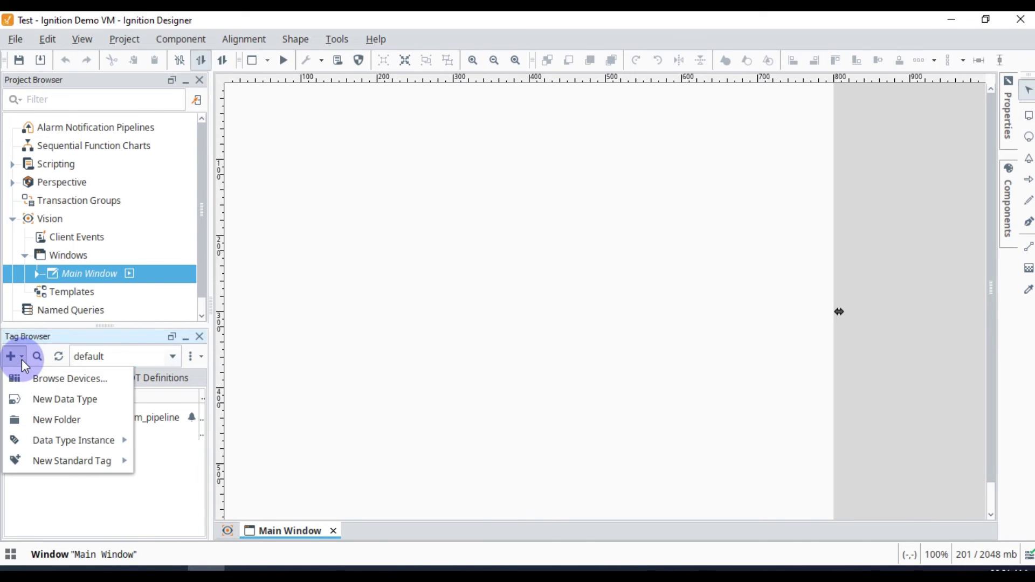
pyautogui.click(58, 381)
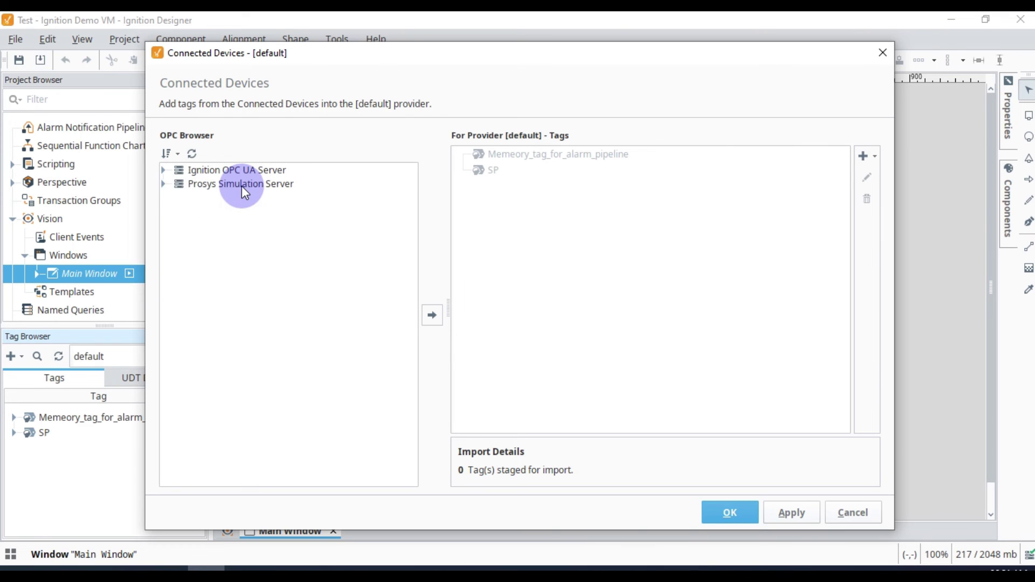
pyautogui.click(241, 185)
pyautogui.click(162, 185)
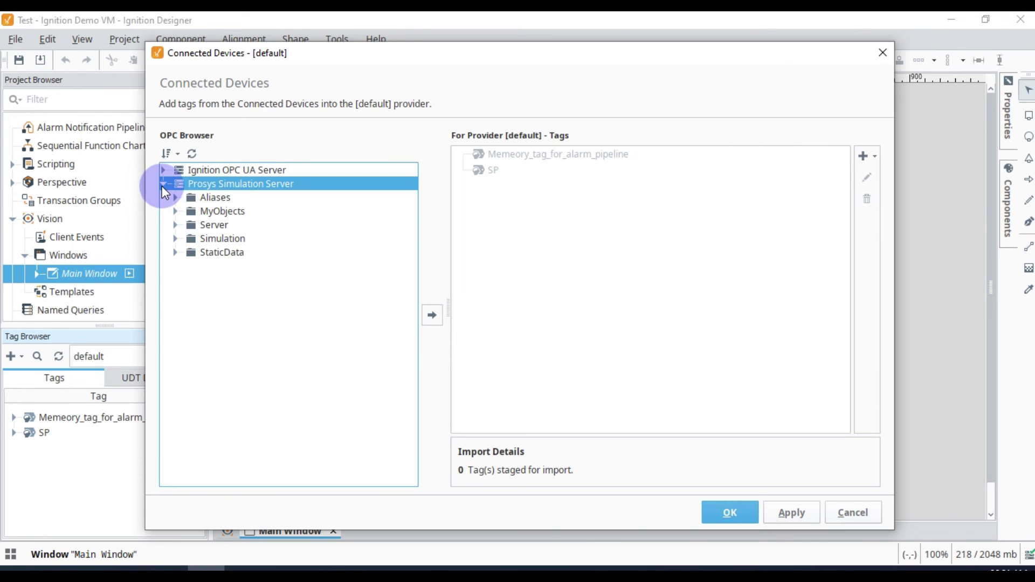
pyautogui.click(176, 237)
pyautogui.click(226, 239)
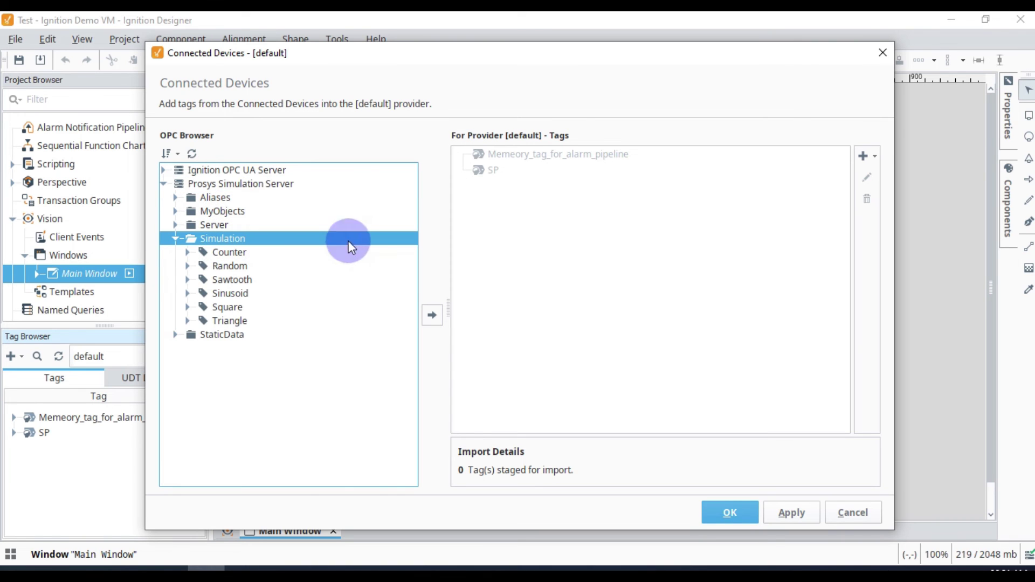
pyautogui.click(427, 320)
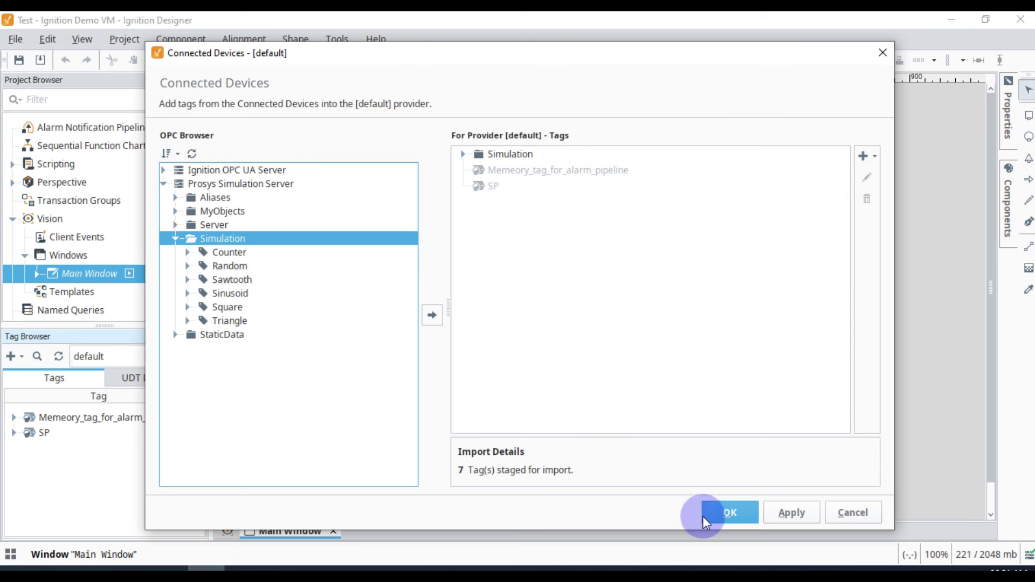
pyautogui.click(738, 518)
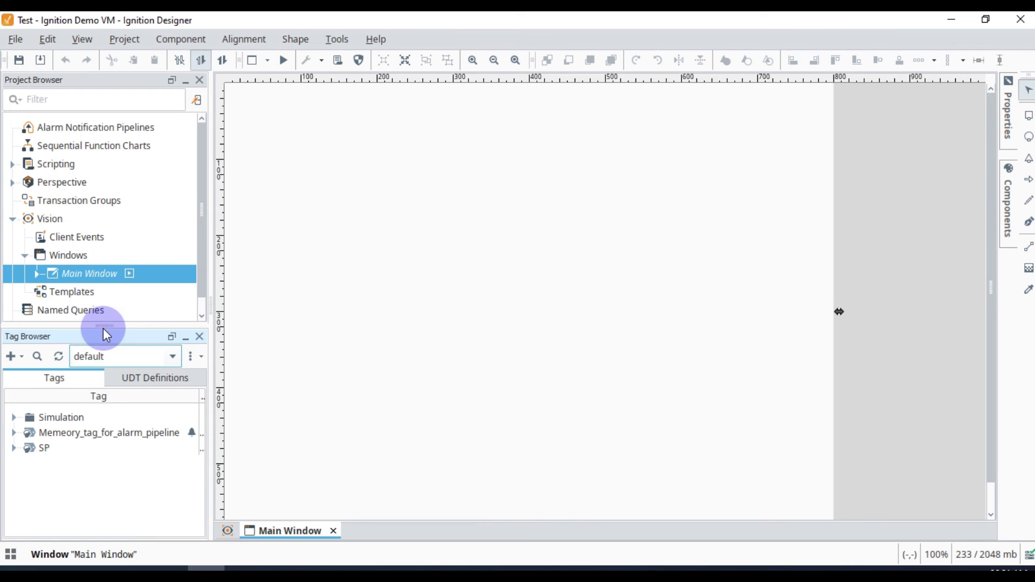
# Step: Rename the imported Simulation folder to 'Simulation from Prosys Server' and expand it to view live values
pyautogui.moveTo(103, 328); pyautogui.dragTo(128, 244)
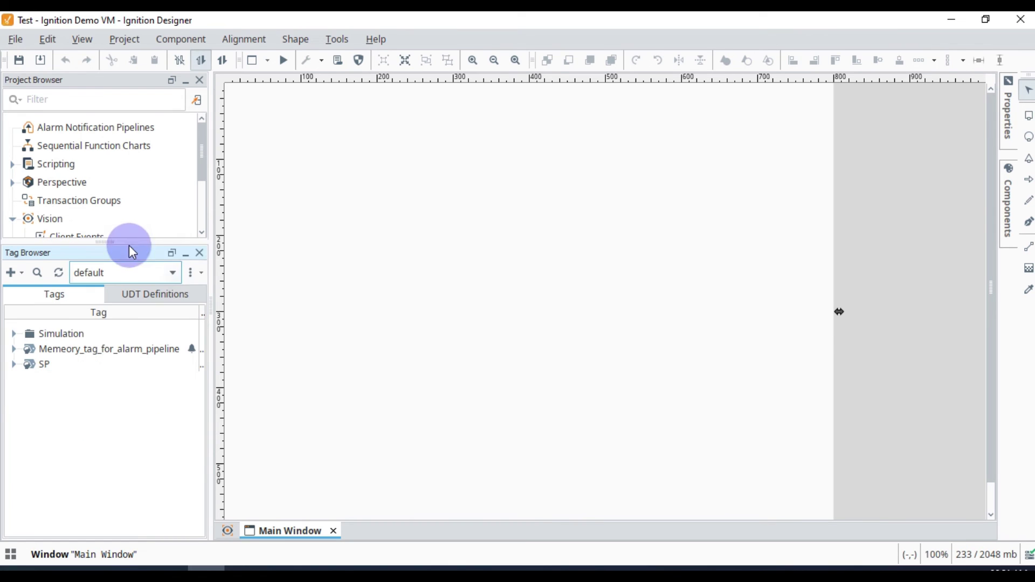
pyautogui.moveTo(211, 298); pyautogui.dragTo(297, 324)
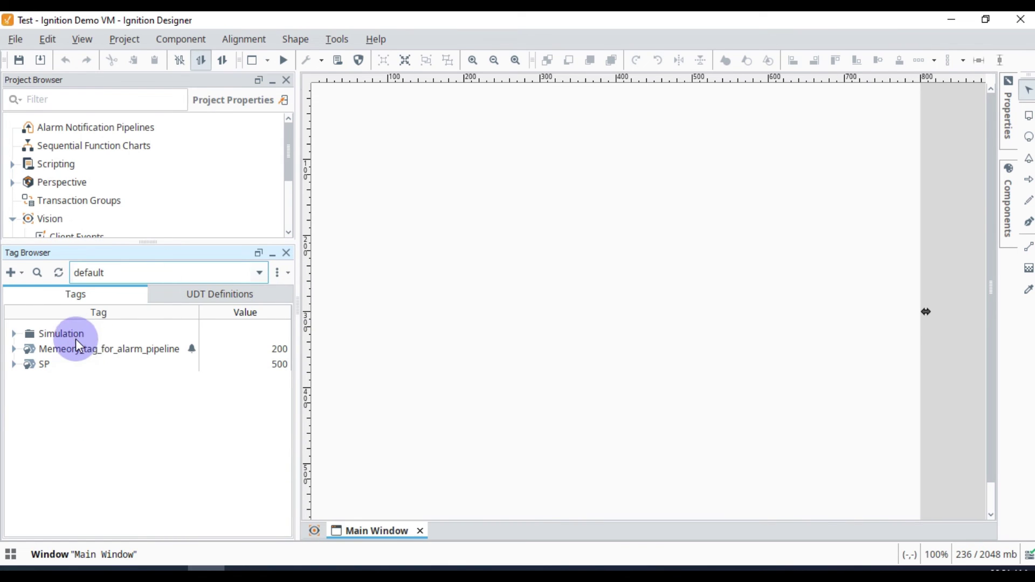
pyautogui.click(77, 338)
pyautogui.click(76, 338)
pyautogui.press('End')
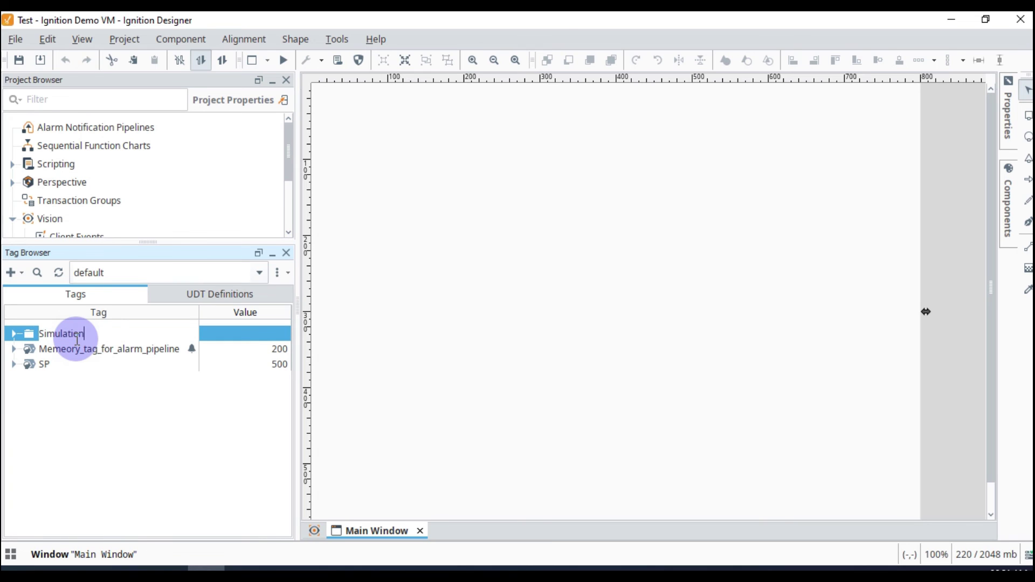
pyautogui.write('from Prosys Server')
pyautogui.press('Escape')
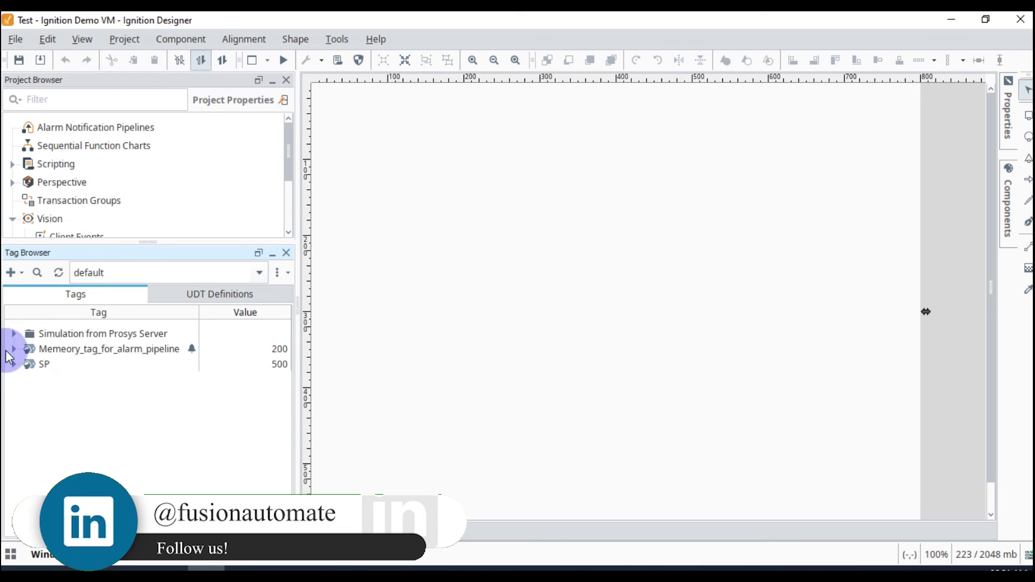
pyautogui.click(13, 333)
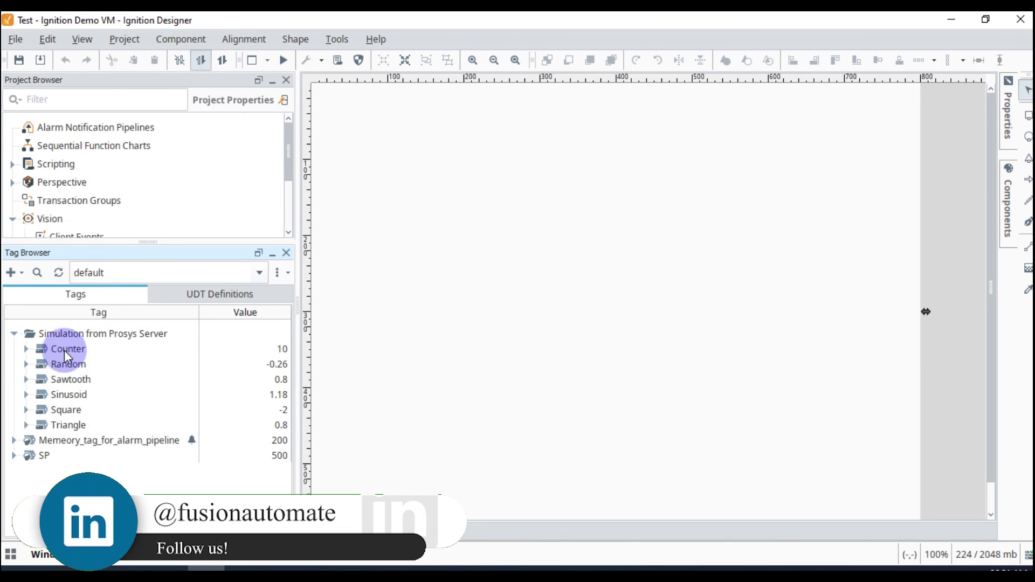